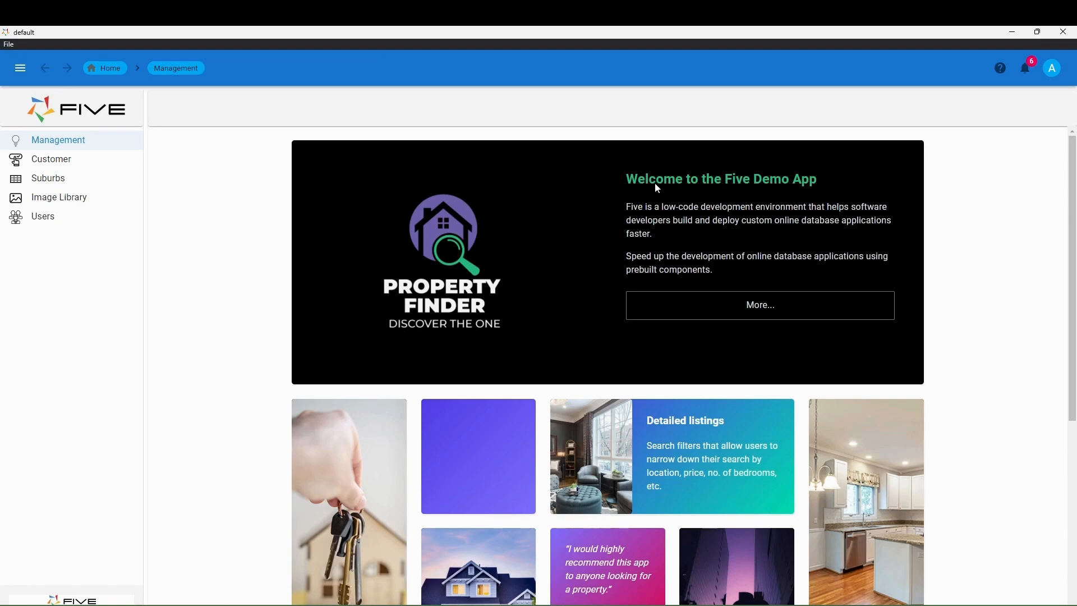
- Close the application preview and start a new theme record in the Five Demo setup, opening its theme for editing
{"action": "left_click", "coordinate": [1063, 32]}
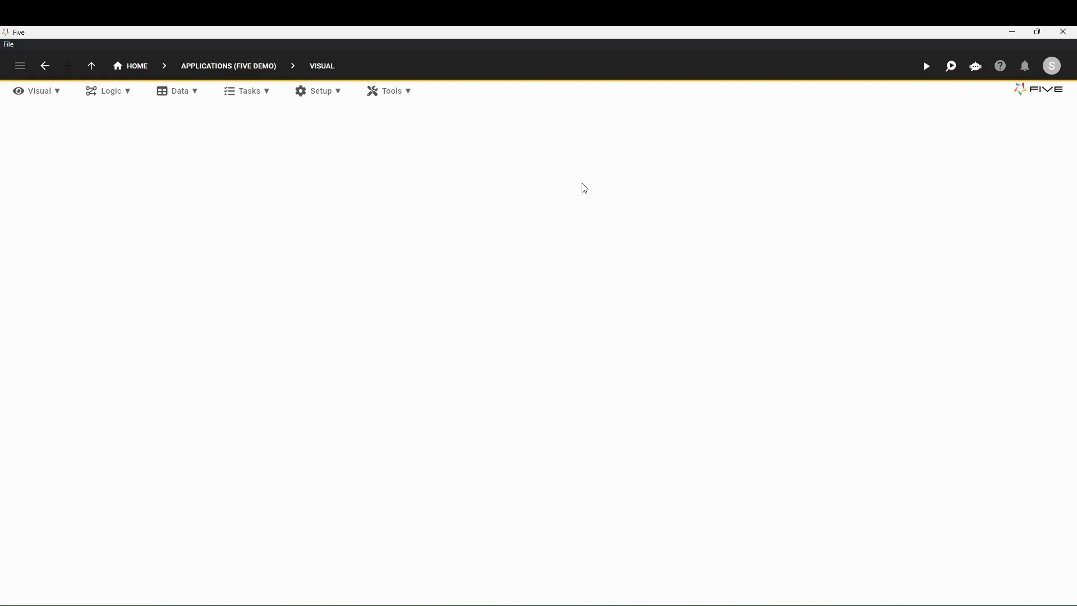
{"action": "left_click", "coordinate": [324, 93]}
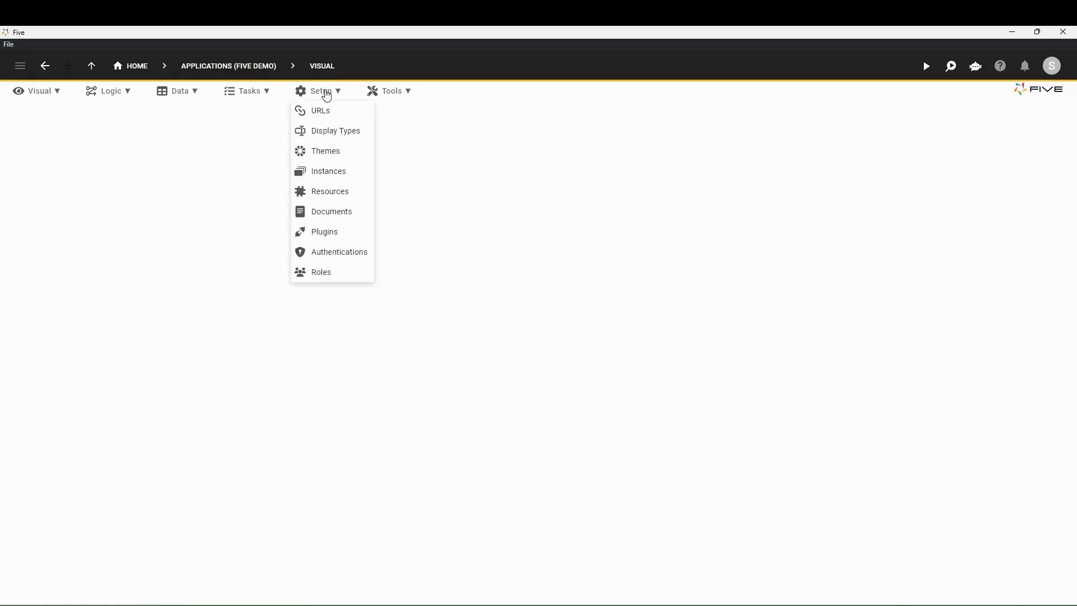
{"action": "left_click", "coordinate": [344, 158]}
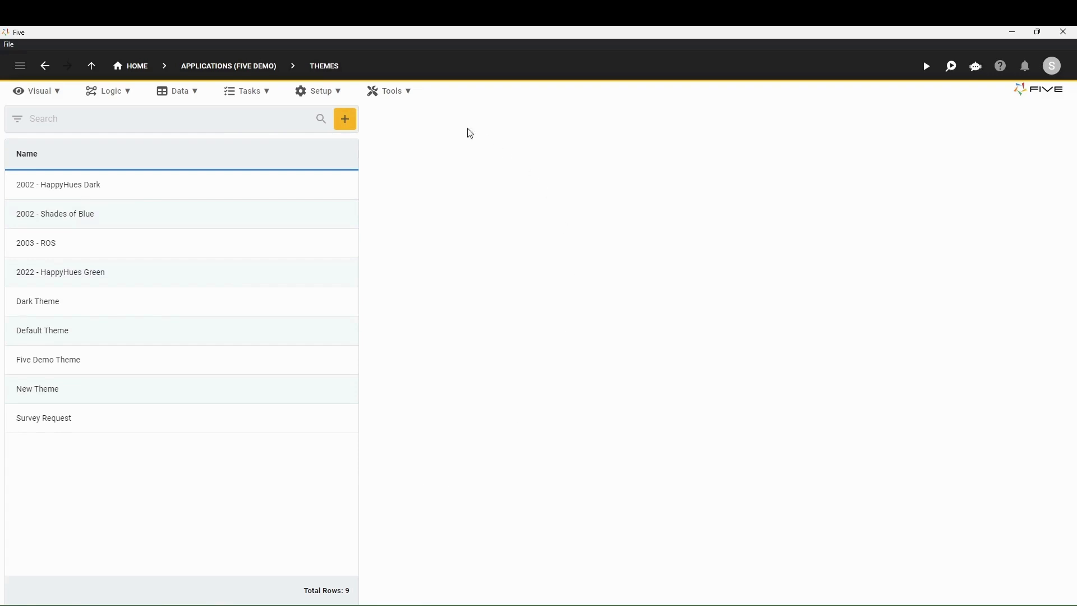
{"action": "left_click", "coordinate": [344, 132]}
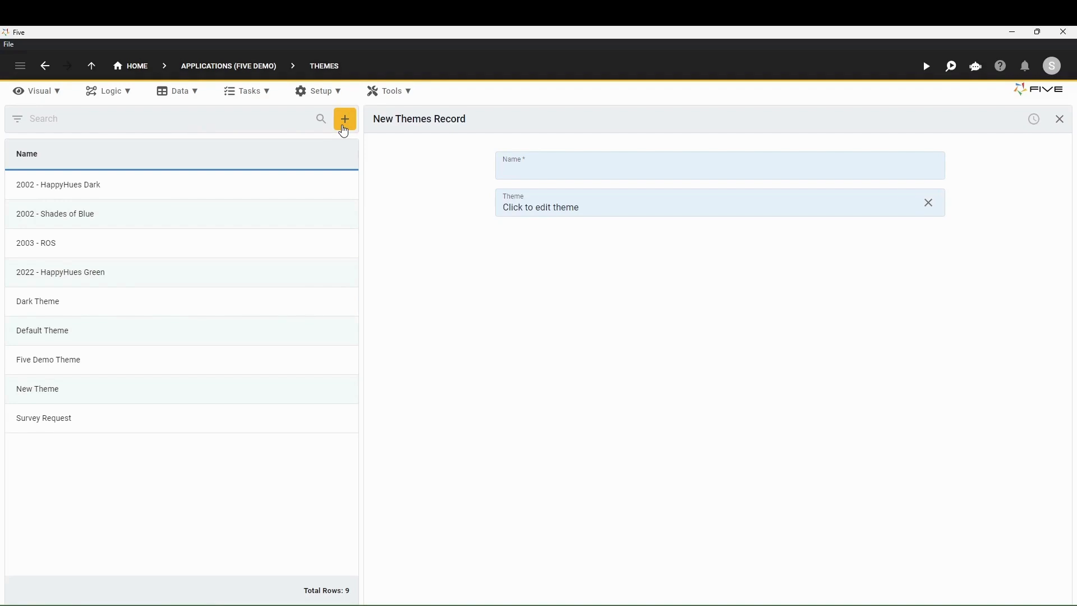
{"action": "left_click", "coordinate": [565, 173]}
{"action": "left_click", "coordinate": [534, 209]}
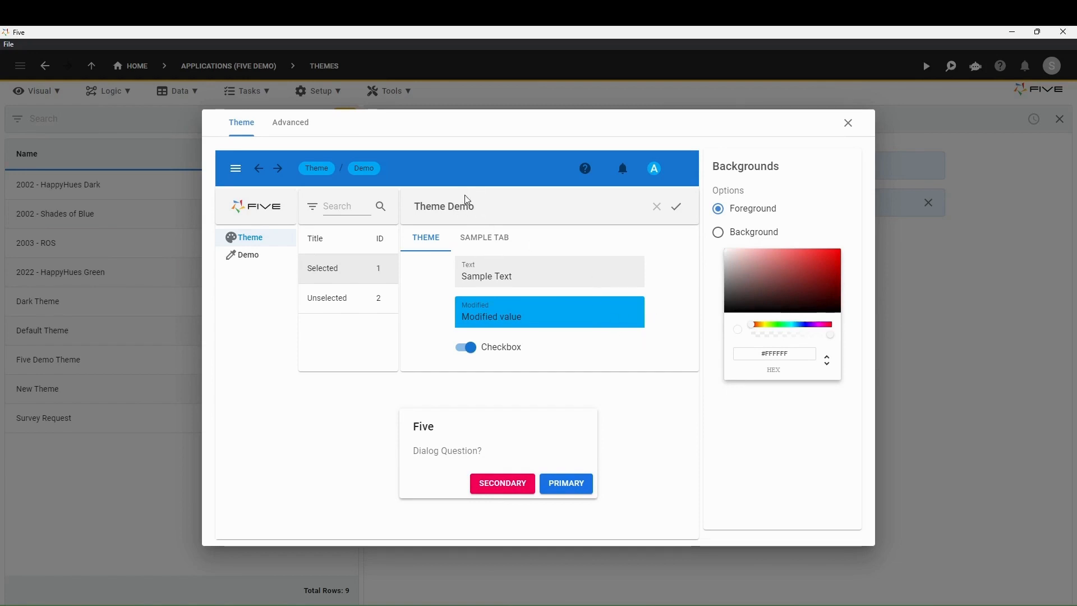
- Change the app bar's background in the theme preview to a dark slate blue
{"action": "left_click", "coordinate": [490, 169]}
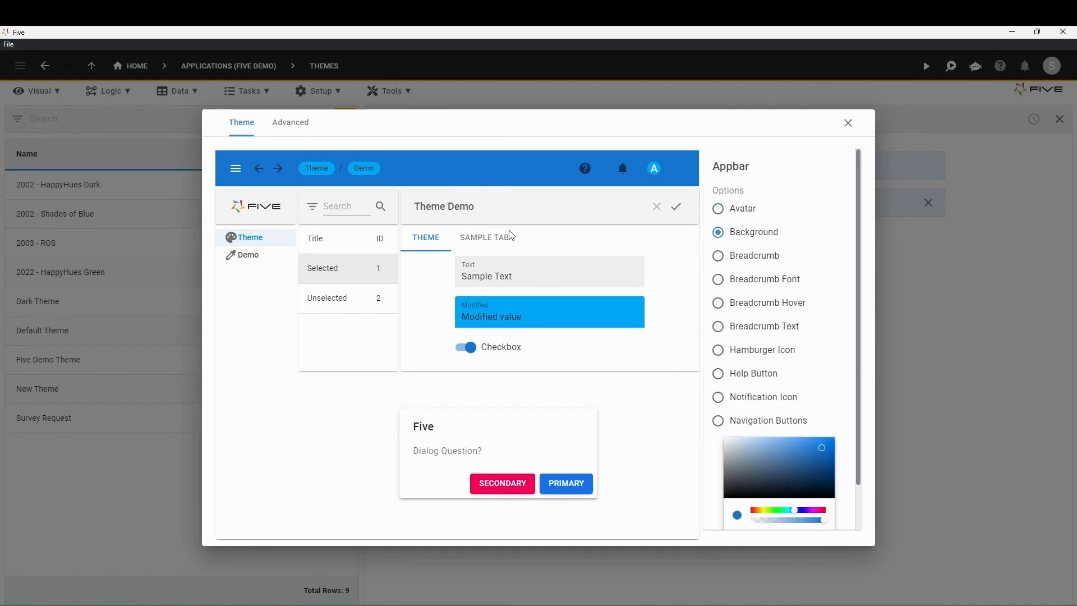
{"action": "left_click", "coordinate": [759, 481]}
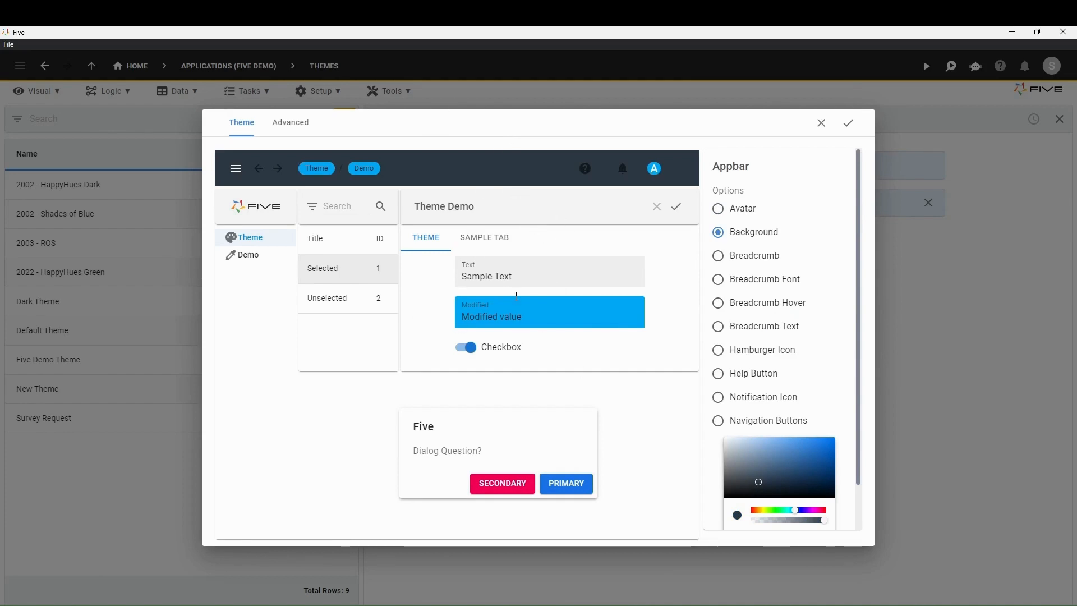
- Try the outlined and standard variants for the form fields, keeping the Roboto font, and return the variant to filled
{"action": "left_click", "coordinate": [501, 354]}
{"action": "left_click", "coordinate": [828, 313]}
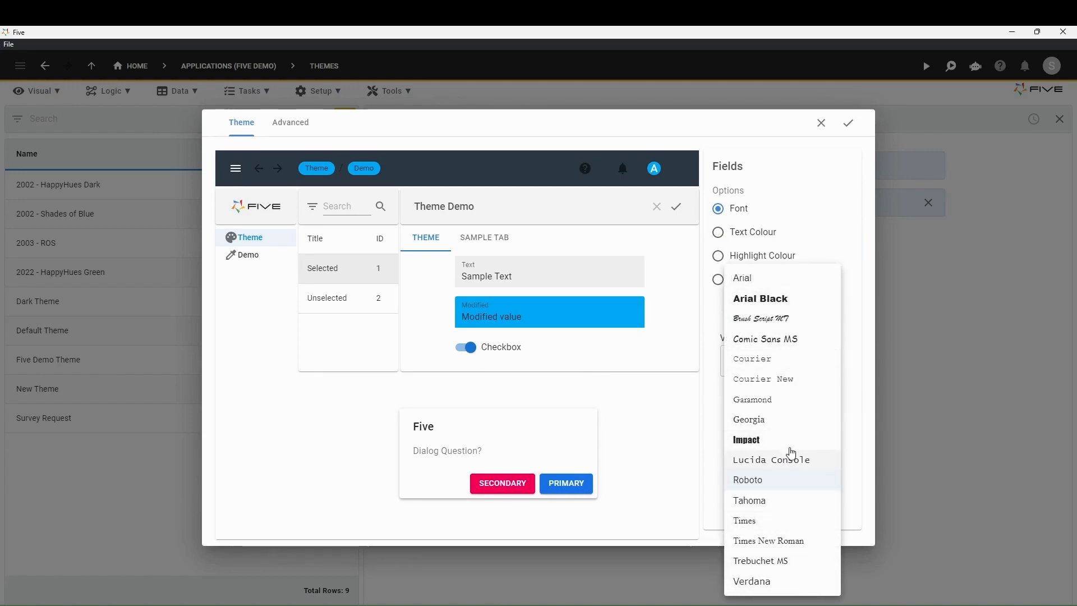
{"action": "left_click", "coordinate": [851, 451]}
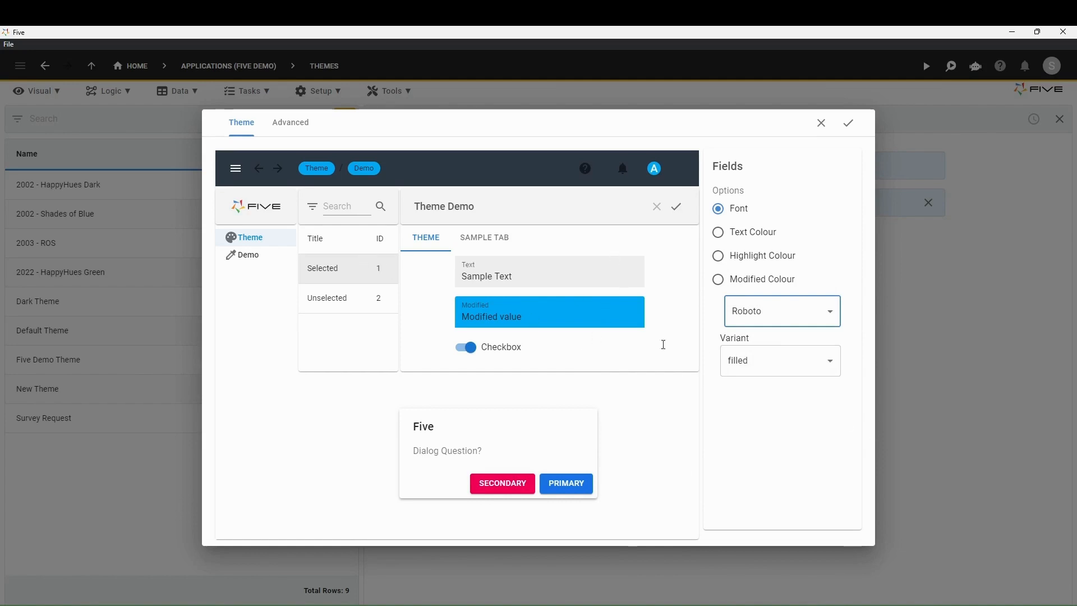
{"action": "key", "text": "Tab"}
{"action": "key", "text": "Down"}
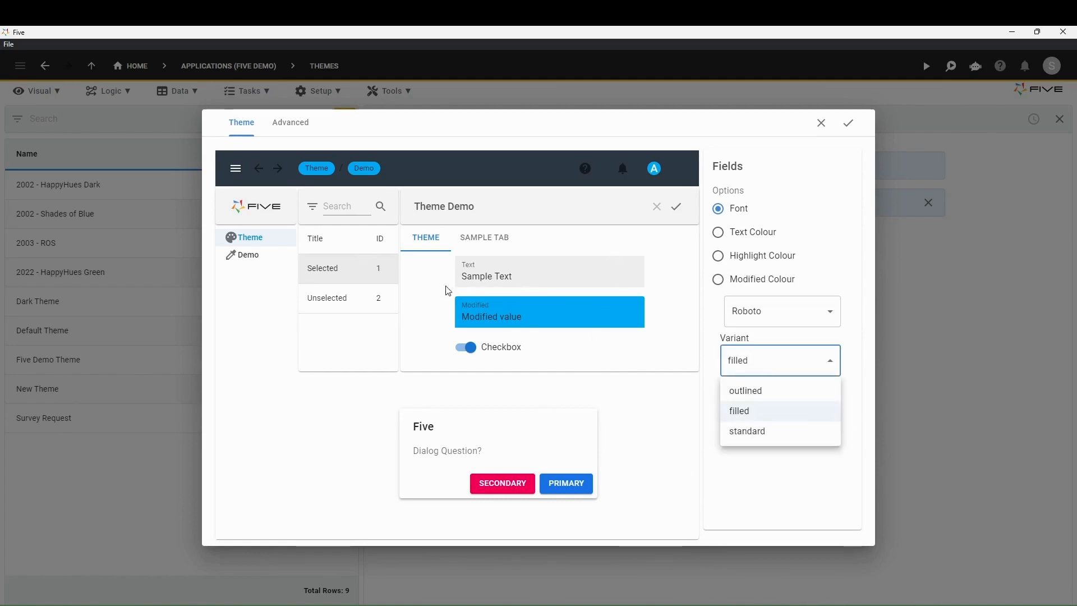
{"action": "left_click", "coordinate": [752, 392]}
{"action": "left_click", "coordinate": [781, 373]}
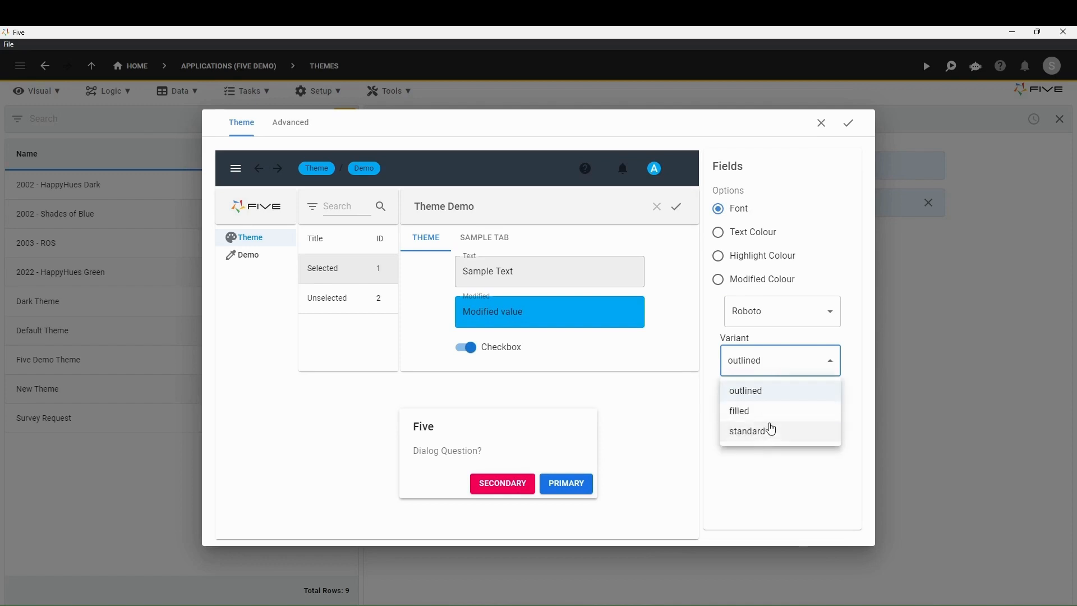
{"action": "left_click", "coordinate": [763, 429]}
{"action": "left_click", "coordinate": [754, 372]}
{"action": "left_click", "coordinate": [752, 410]}
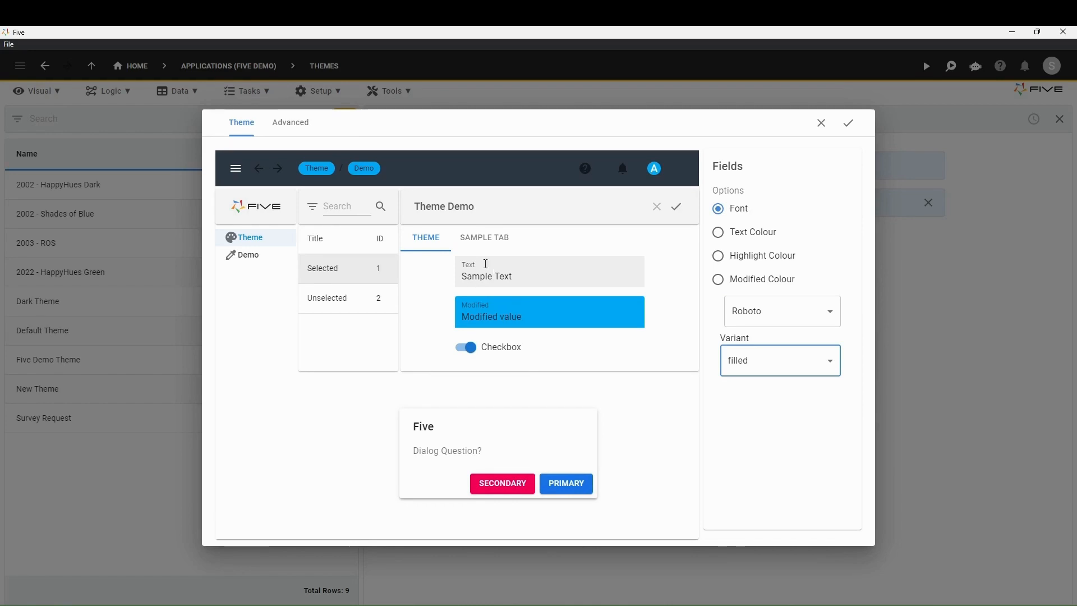
- Open the theme's raw JSON for advanced editing
{"action": "left_click", "coordinate": [292, 127]}
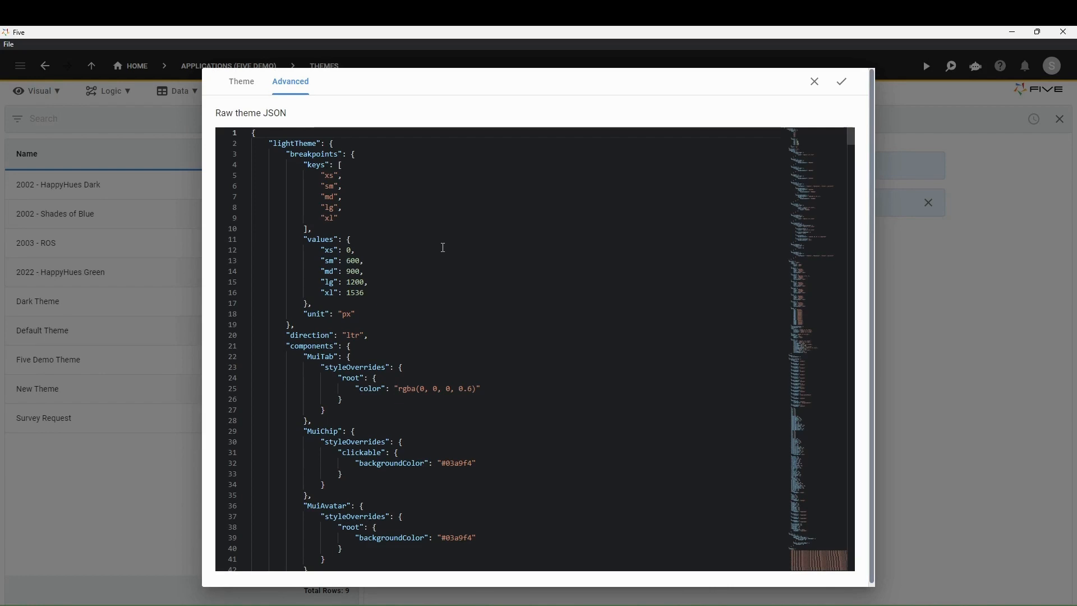
{"action": "right_click", "coordinate": [443, 247]}
- Switch to the browser and go from the five.co home page to the pre-built themes page at five.co/themes
{"action": "left_click", "coordinate": [522, 193]}
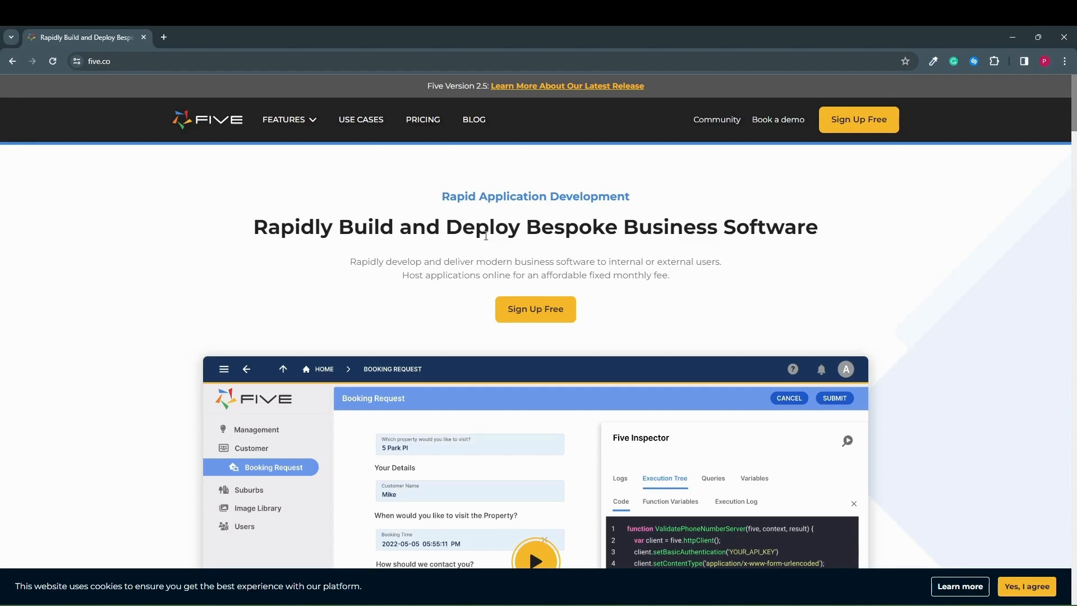
{"action": "left_click", "coordinate": [217, 61]}
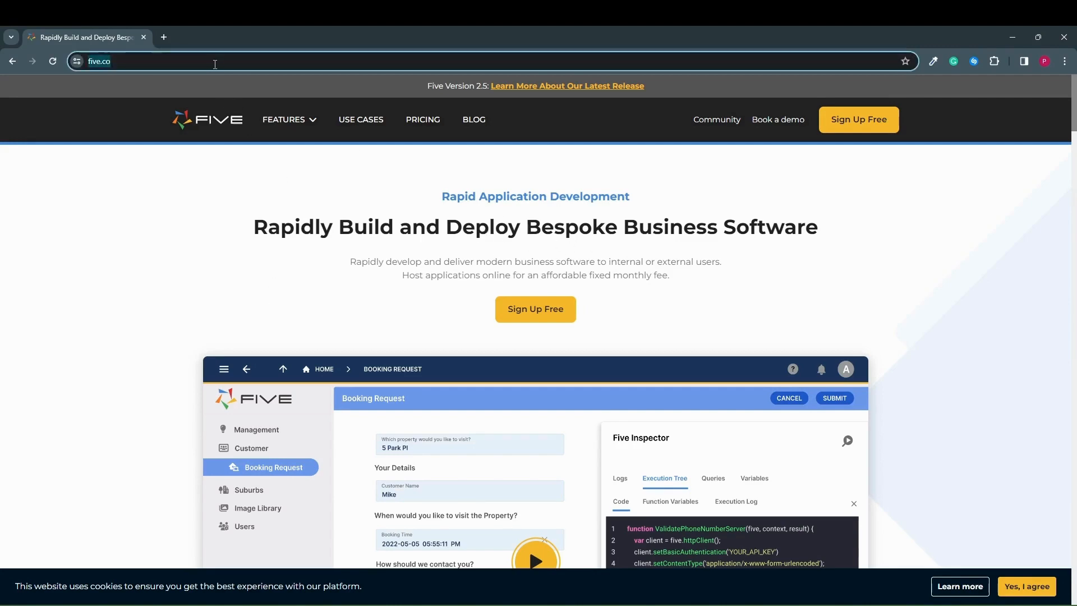
{"action": "left_click", "coordinate": [166, 281]}
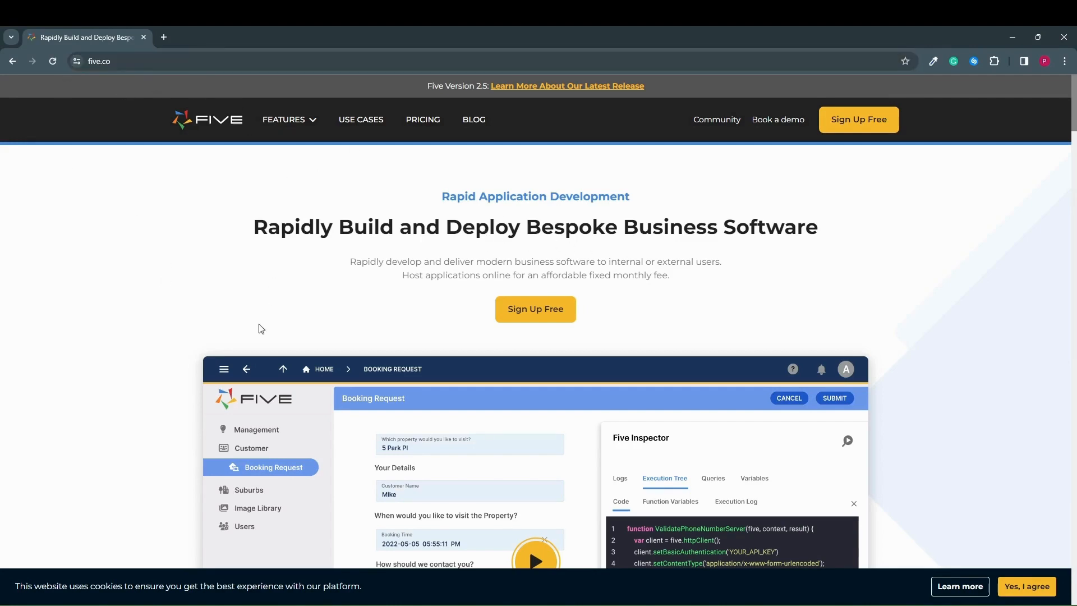
{"action": "scroll", "coordinate": [334, 325], "scroll_direction": "down", "scroll_amount": 8}
{"action": "scroll", "coordinate": [334, 325], "scroll_direction": "down", "scroll_amount": 20}
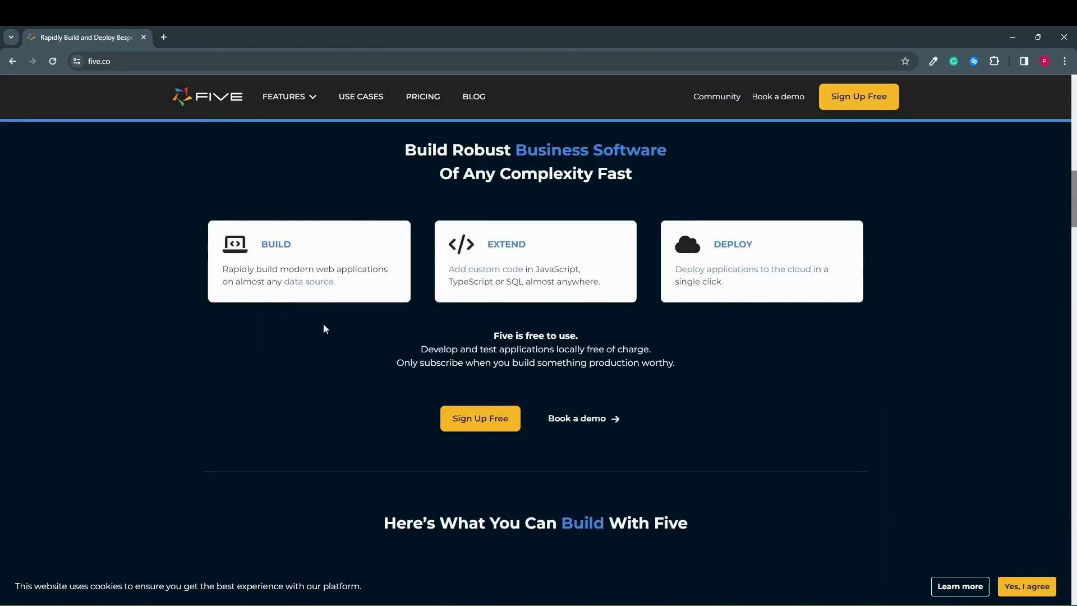
{"action": "scroll", "coordinate": [340, 327], "scroll_direction": "down", "scroll_amount": 20}
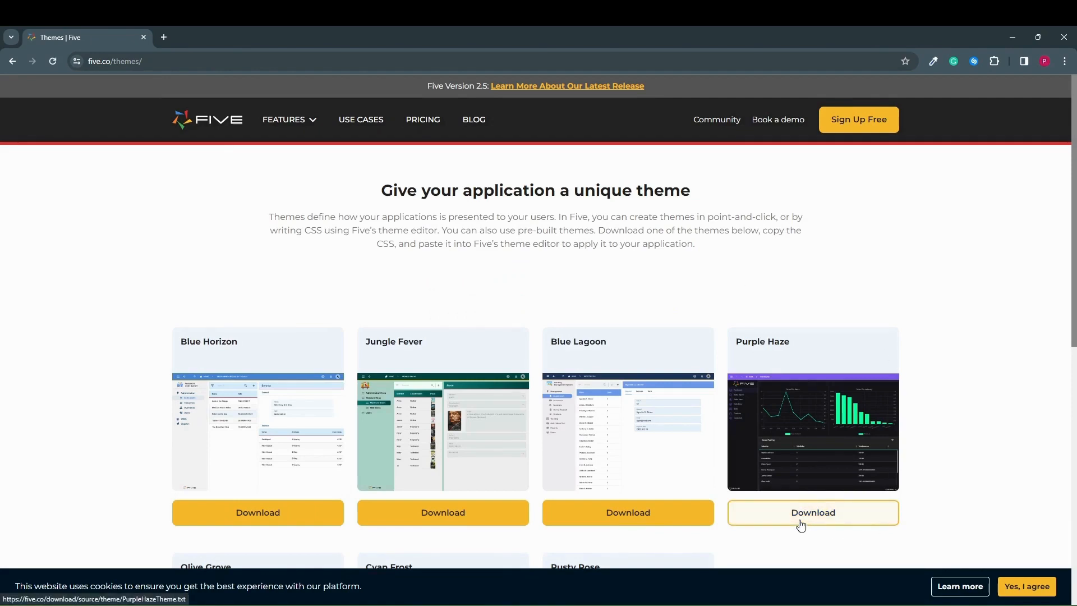
- Open the Purple Haze theme's source file and copy its entire contents
{"action": "left_click", "coordinate": [841, 522]}
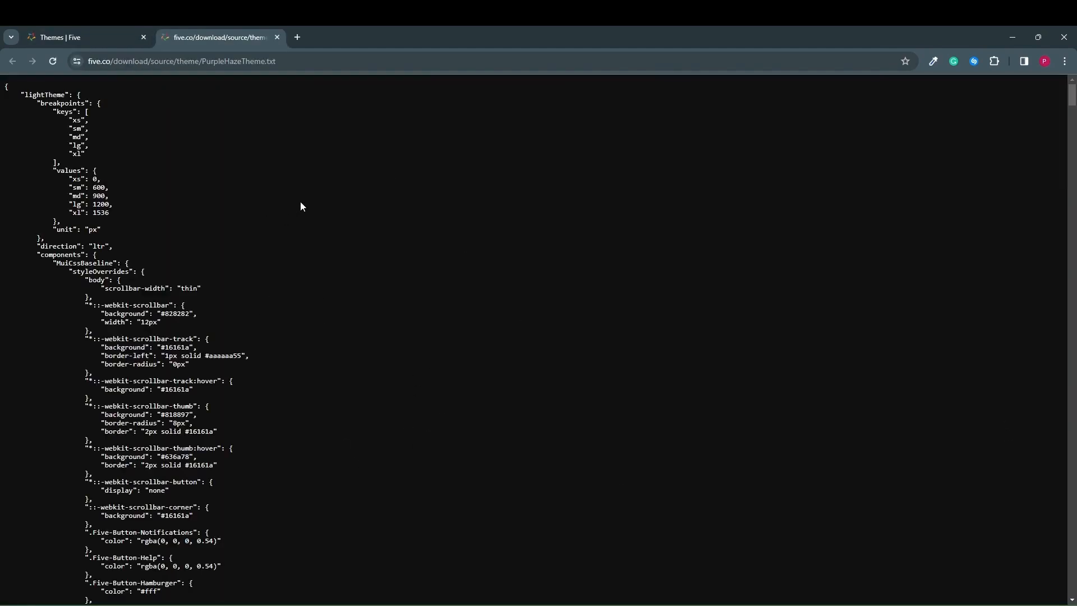
{"action": "key", "text": "ctrl+a"}
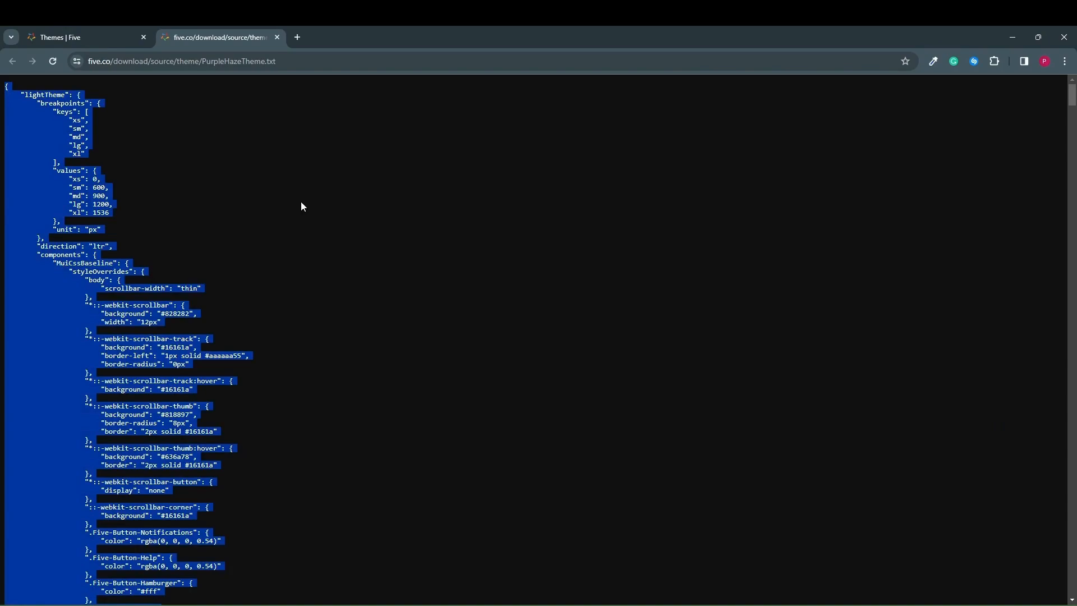
- Switch back to Five, replace the whole raw theme JSON with the copied Purple Haze code, preview the theme and accept it
{"action": "key", "text": "alt+Tab"}
{"action": "left_click", "coordinate": [482, 199]}
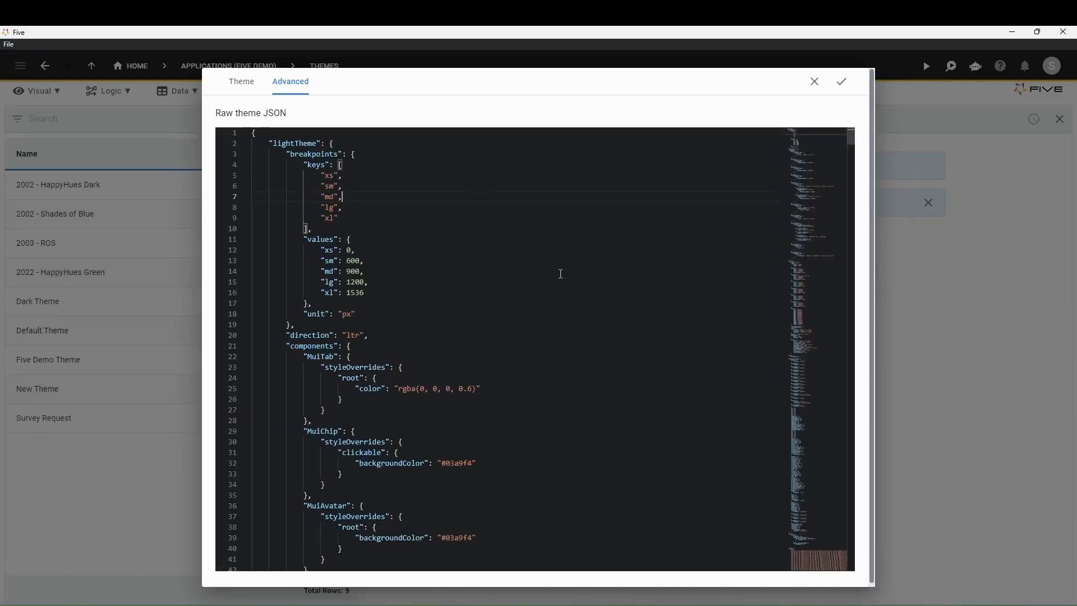
{"action": "left_click", "coordinate": [560, 275]}
{"action": "key", "text": "ctrl+a"}
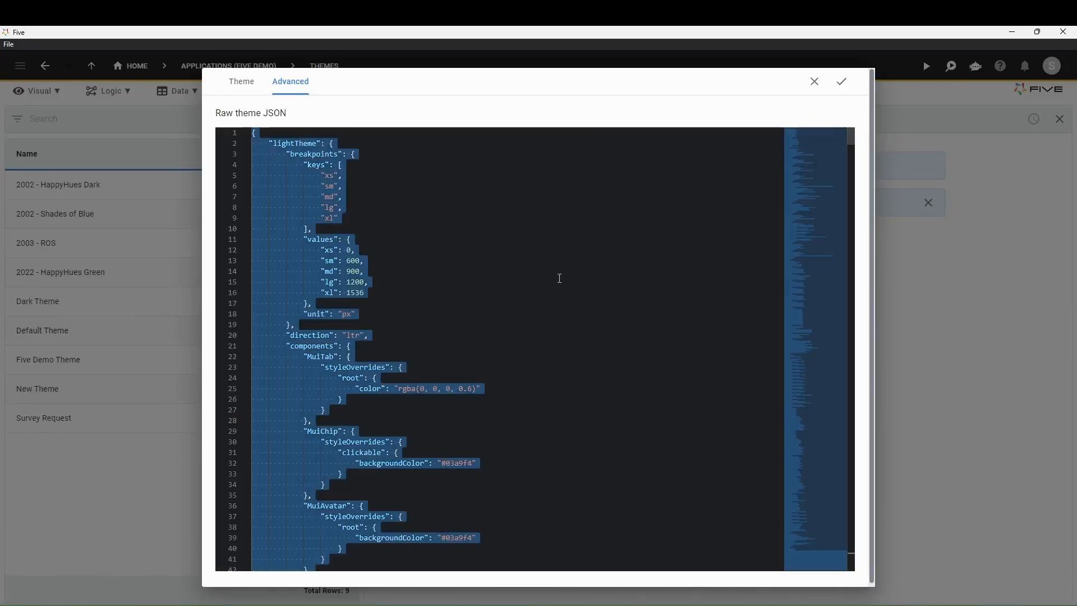
{"action": "key", "text": "ctrl+v"}
{"action": "left_click", "coordinate": [498, 375]}
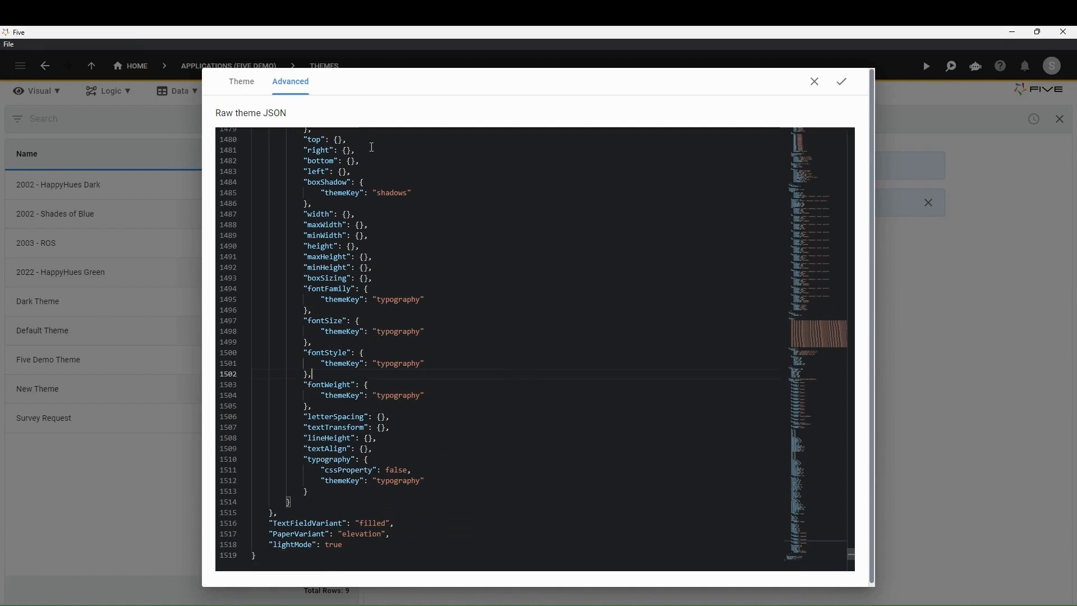
{"action": "left_click", "coordinate": [242, 82]}
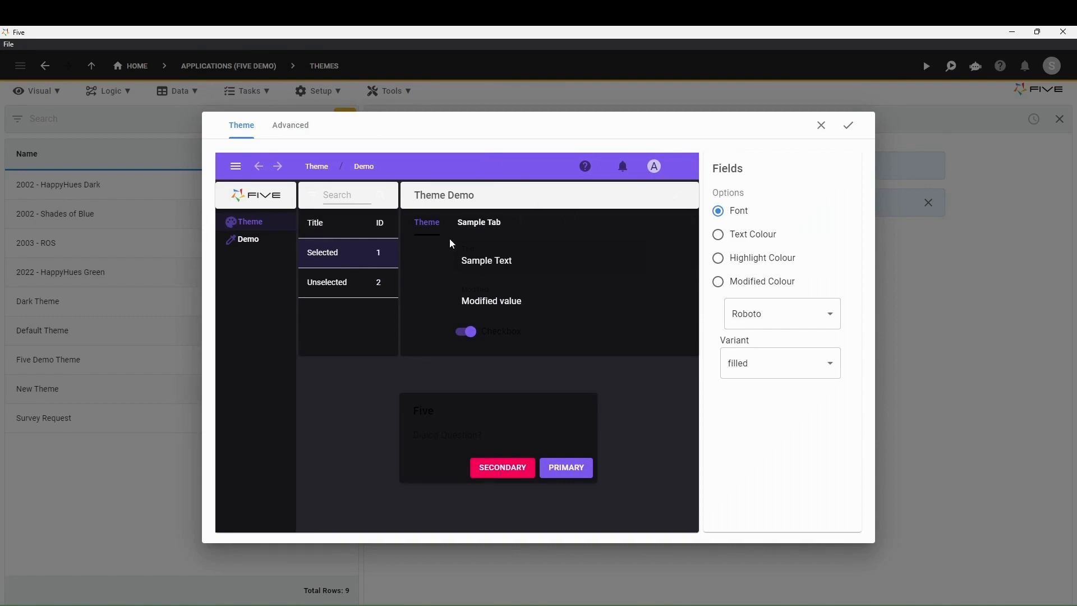
{"action": "left_click", "coordinate": [852, 133]}
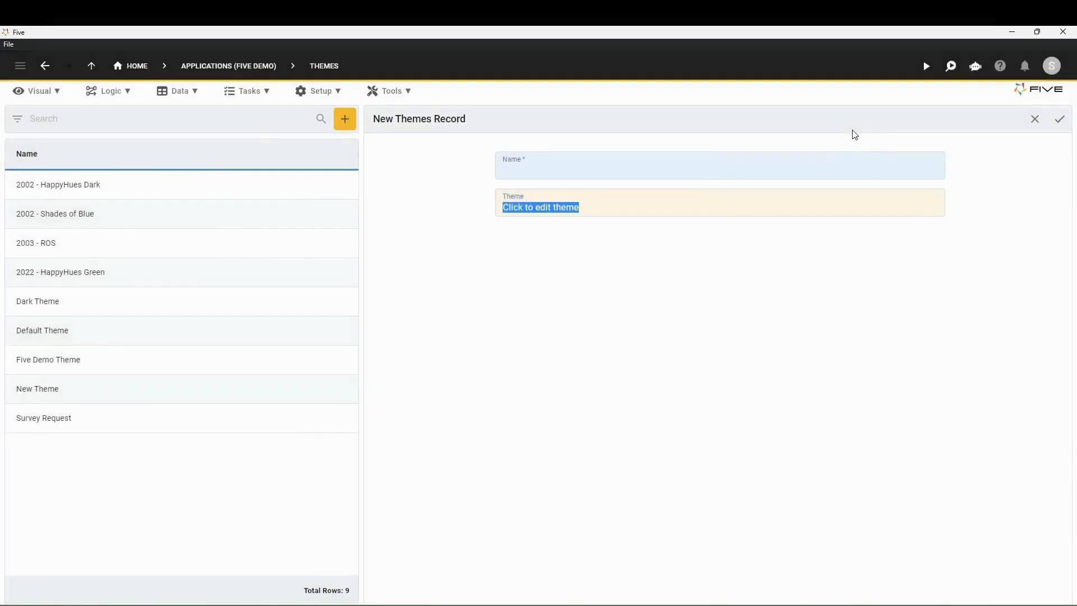
- Name the new theme record "Dark Theme" and try to save it
{"action": "left_click", "coordinate": [556, 167]}
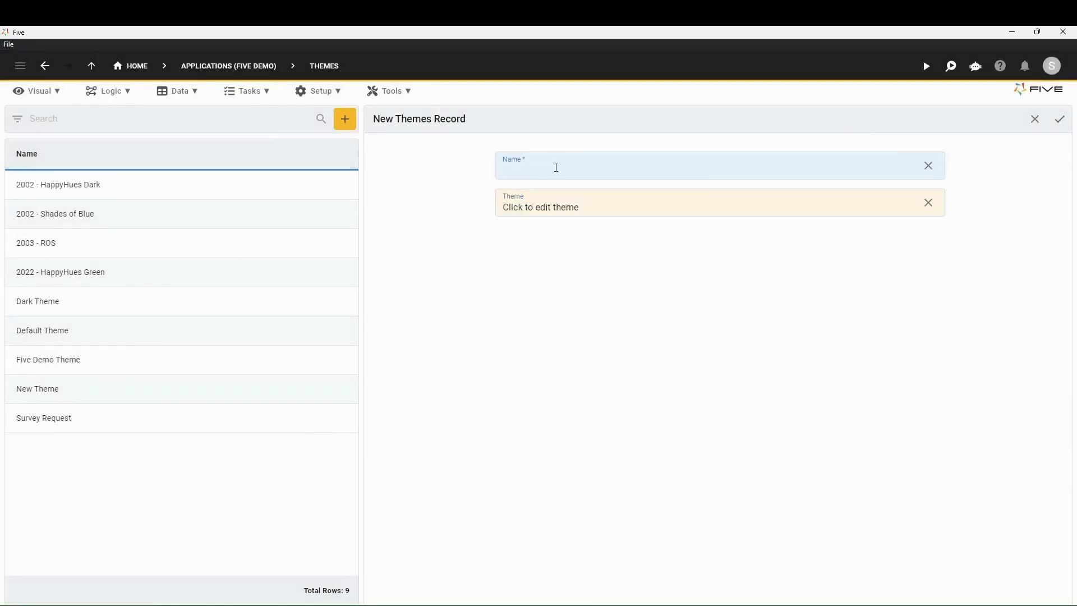
{"action": "type", "text": "Dark T"}
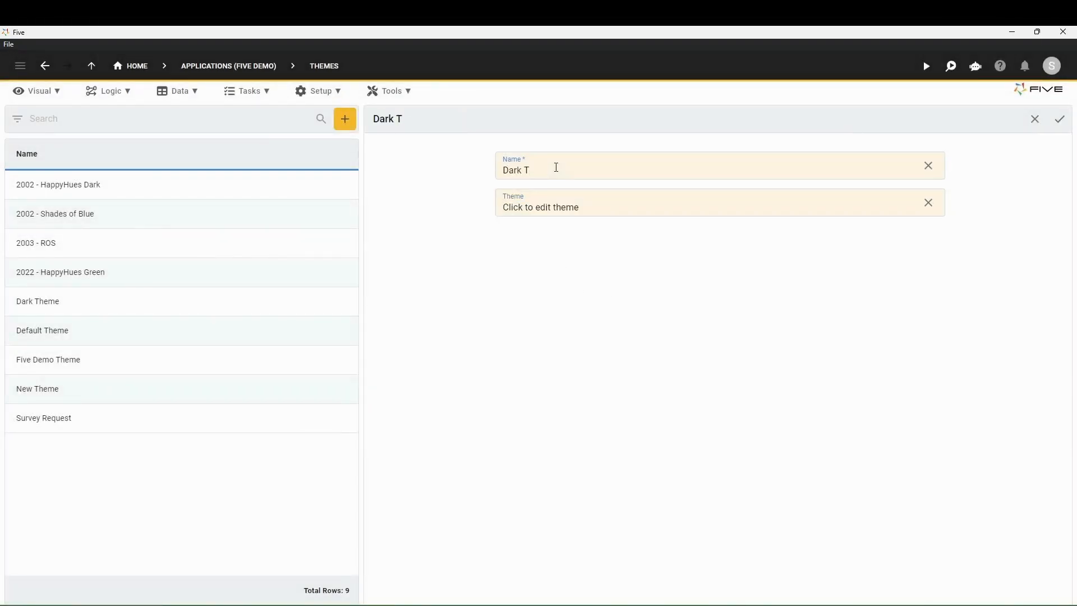
{"action": "type", "text": "heme"}
{"action": "left_click", "coordinate": [1059, 119]}
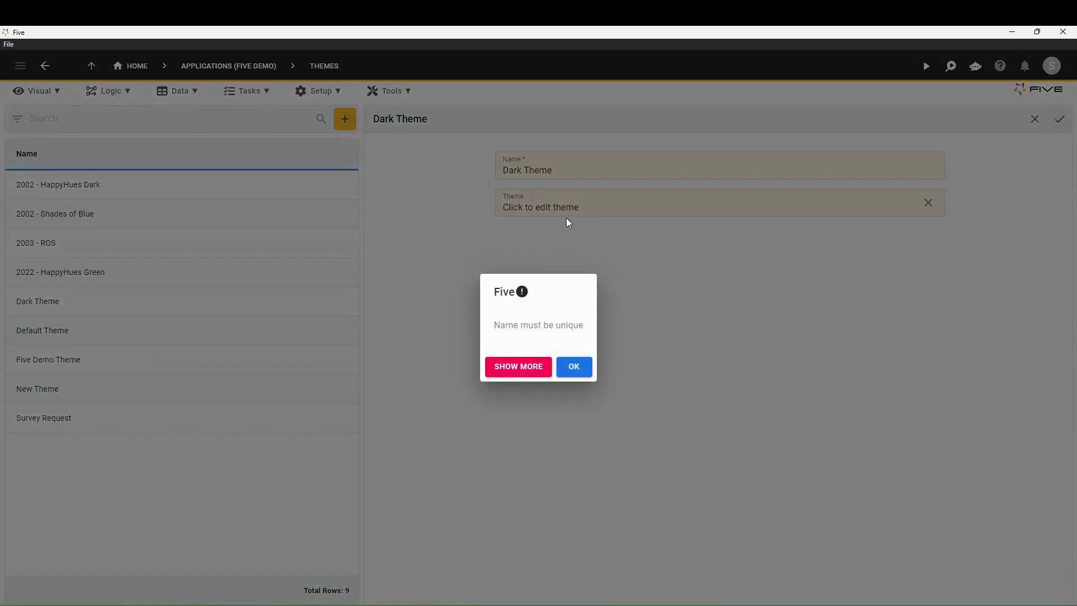
{"action": "left_click", "coordinate": [574, 372]}
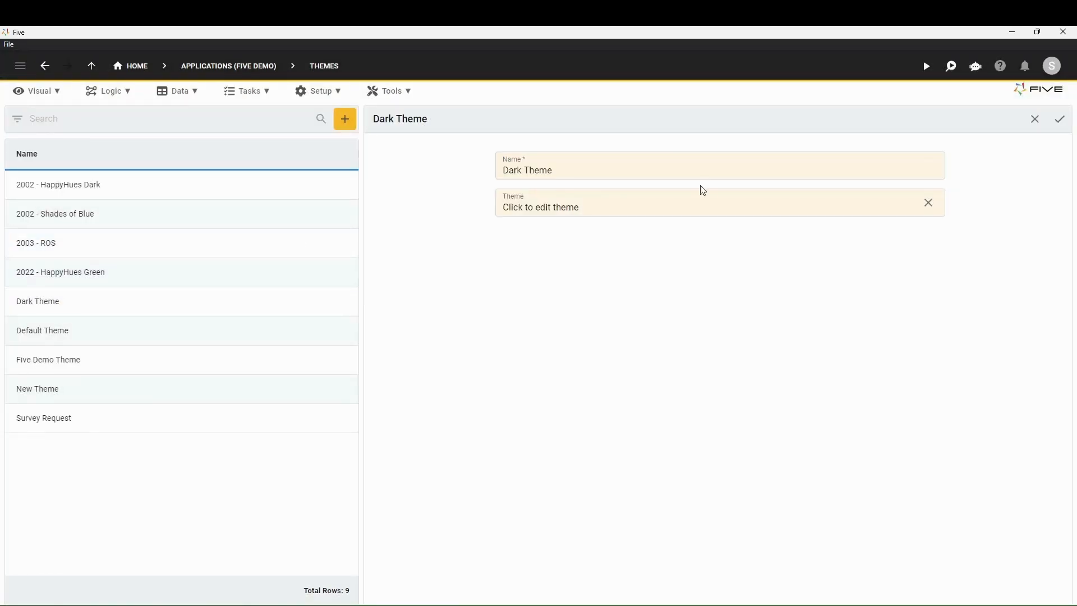
- Change the theme record's name to "Dark Theme 2" and save it
{"action": "left_click", "coordinate": [683, 172]}
{"action": "left_click", "coordinate": [684, 172]}
{"action": "left_click", "coordinate": [1061, 119]}
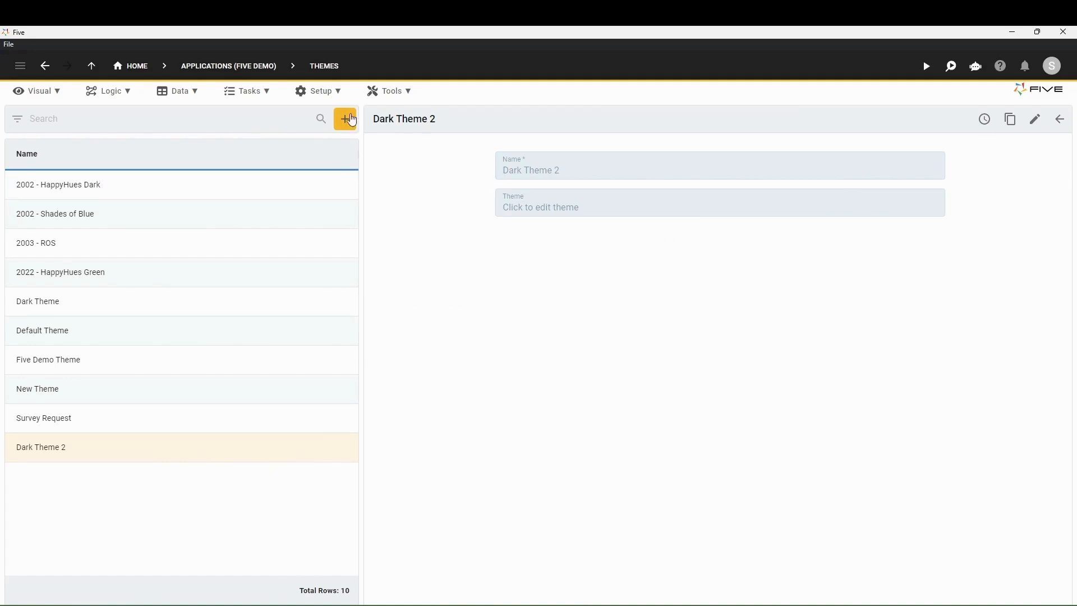
- Open the default record in Instances, set its theme to Dark Theme 2 and save it
{"action": "left_click", "coordinate": [331, 98]}
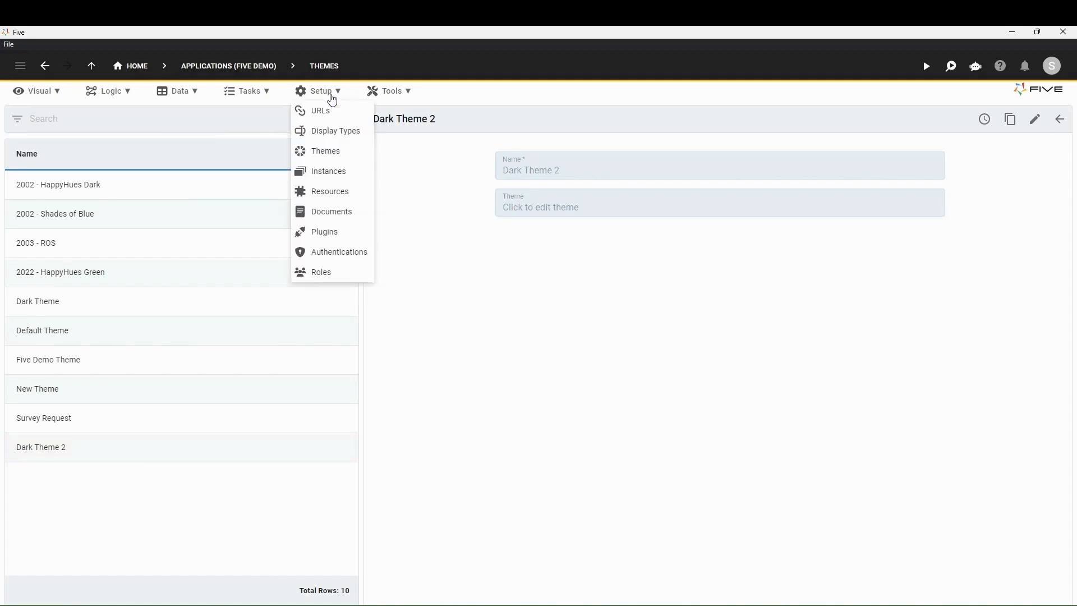
{"action": "left_click", "coordinate": [332, 171]}
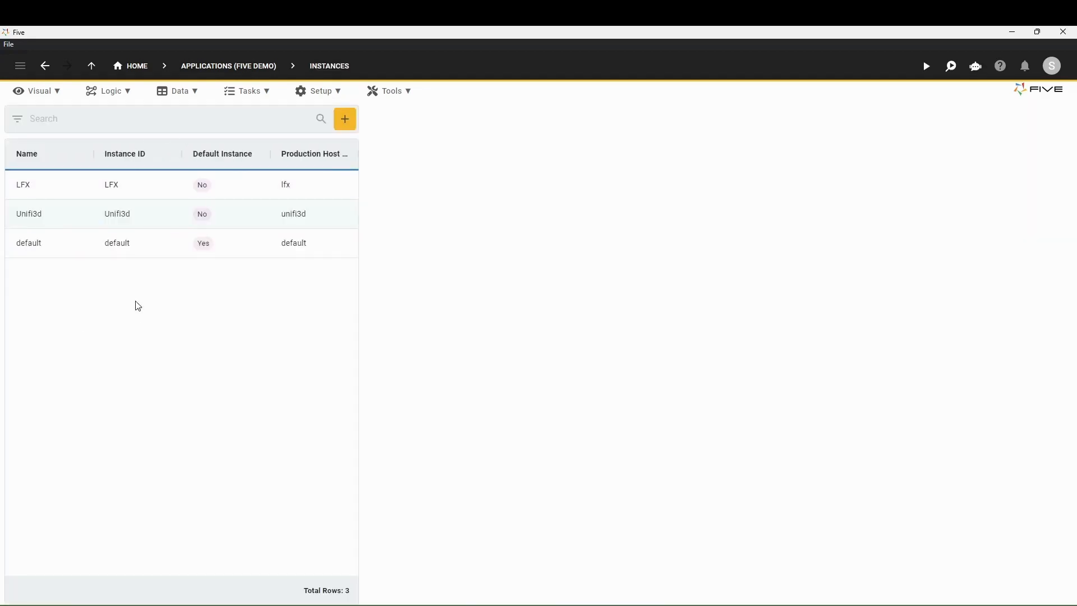
{"action": "left_click", "coordinate": [120, 255]}
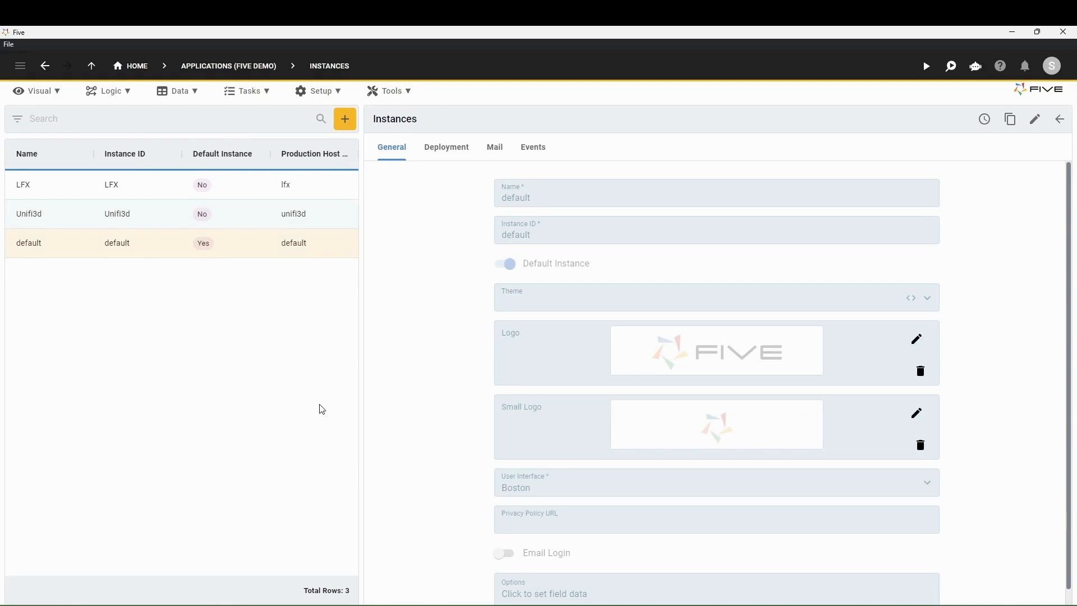
{"action": "left_click", "coordinate": [1034, 119]}
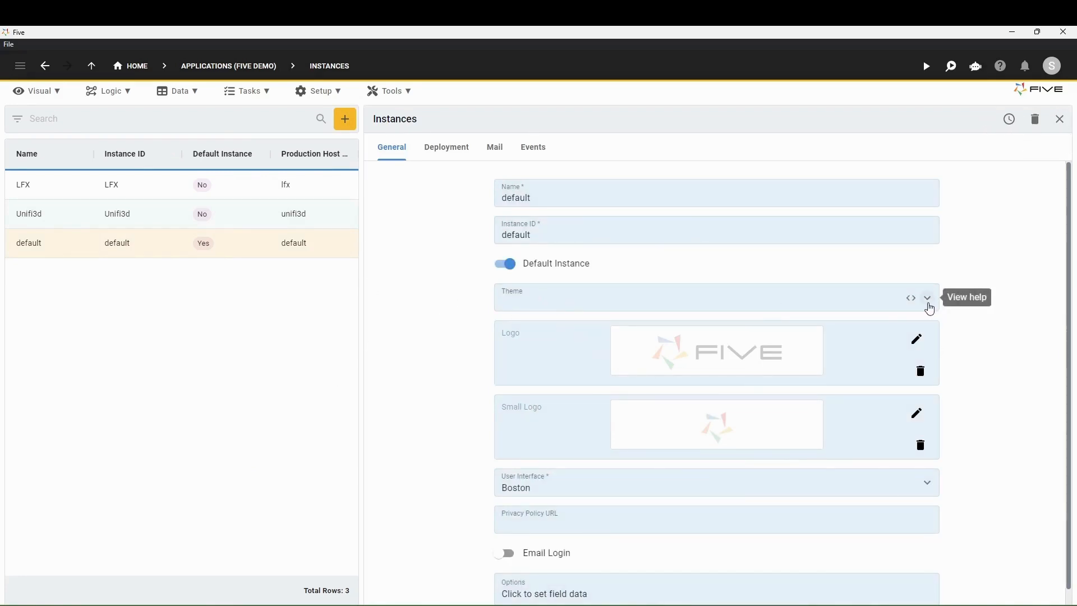
{"action": "left_click", "coordinate": [928, 303]}
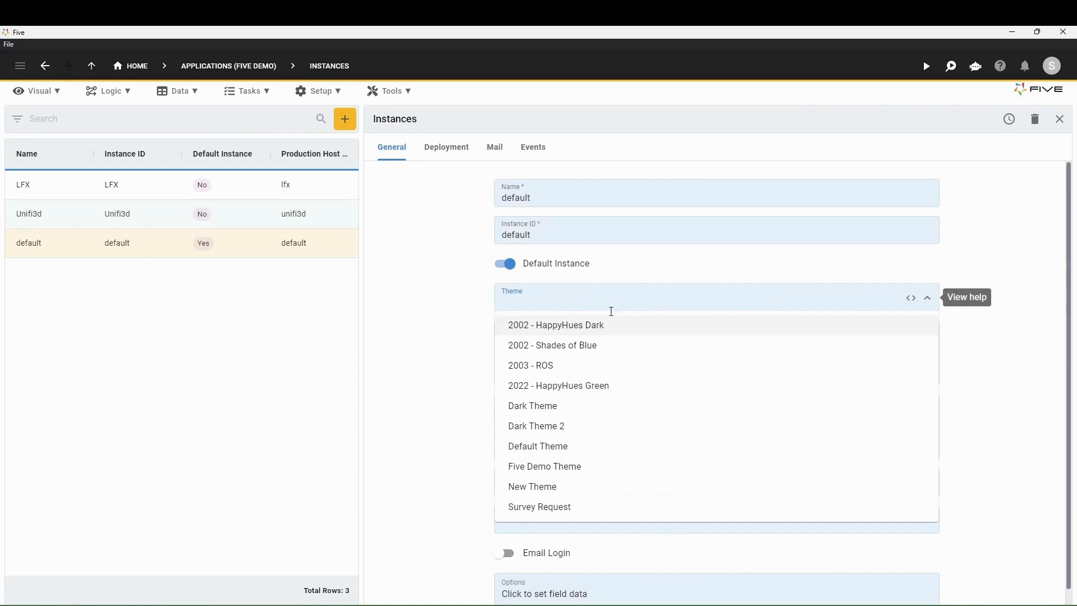
{"action": "left_click", "coordinate": [584, 431]}
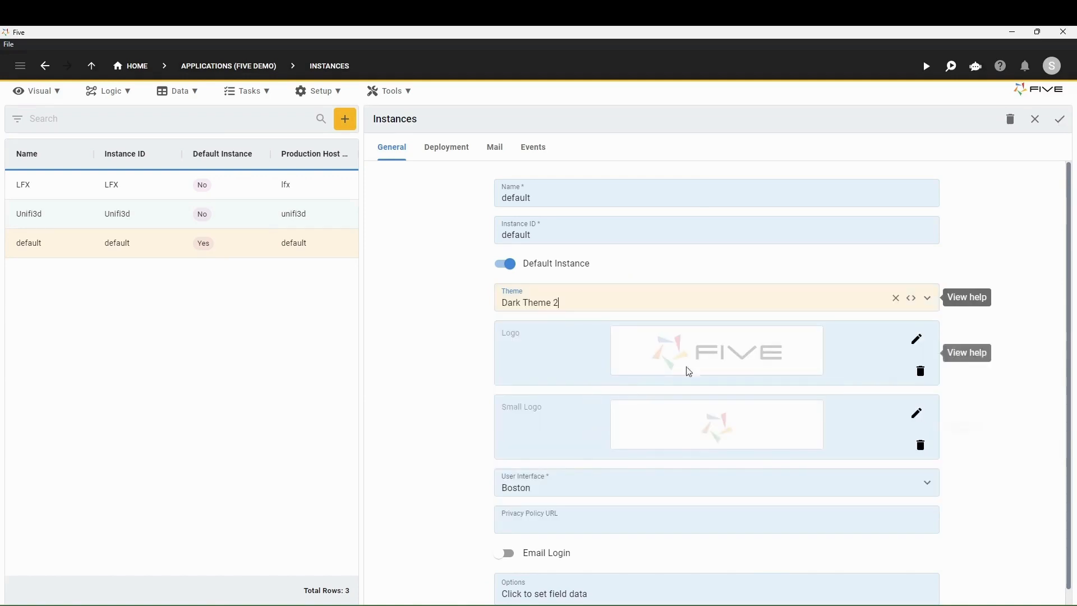
{"action": "left_click", "coordinate": [1060, 121]}
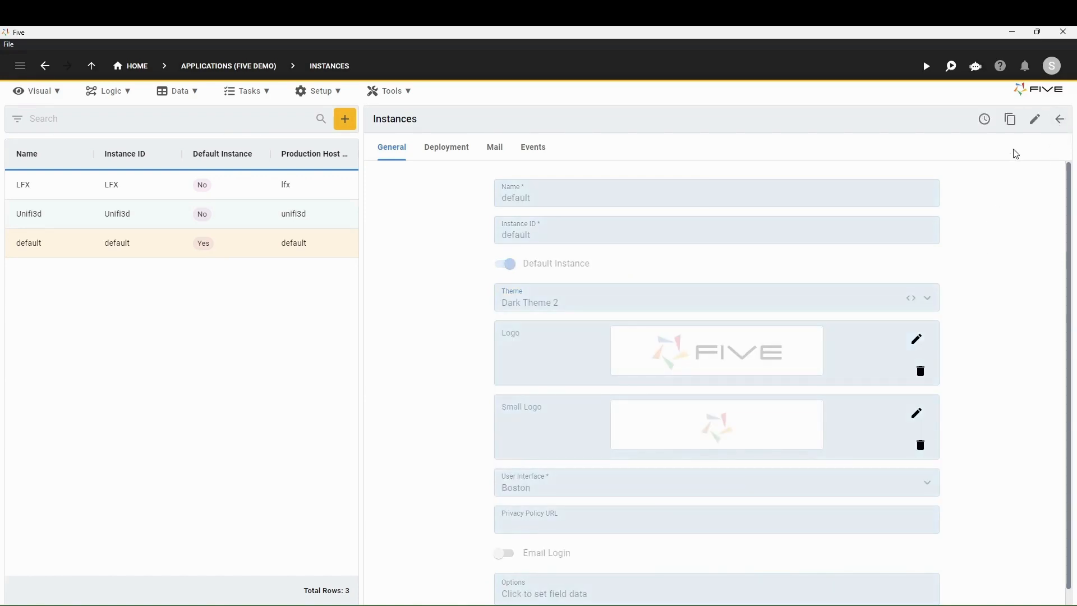
- Open the default instance for editing and view the available User Interface options
{"action": "left_click", "coordinate": [1033, 121]}
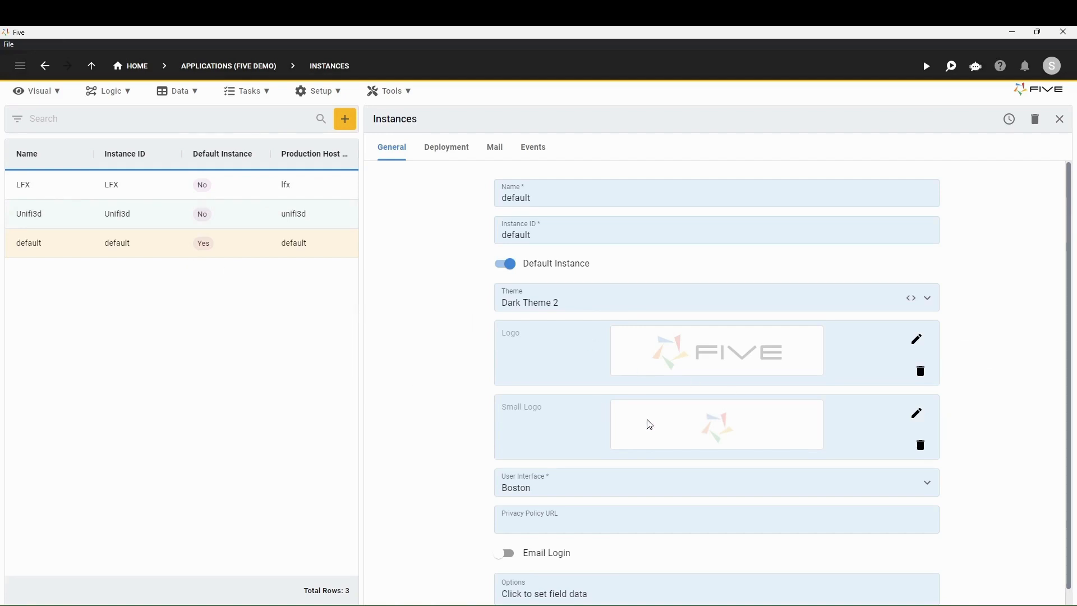
{"action": "left_click", "coordinate": [929, 486]}
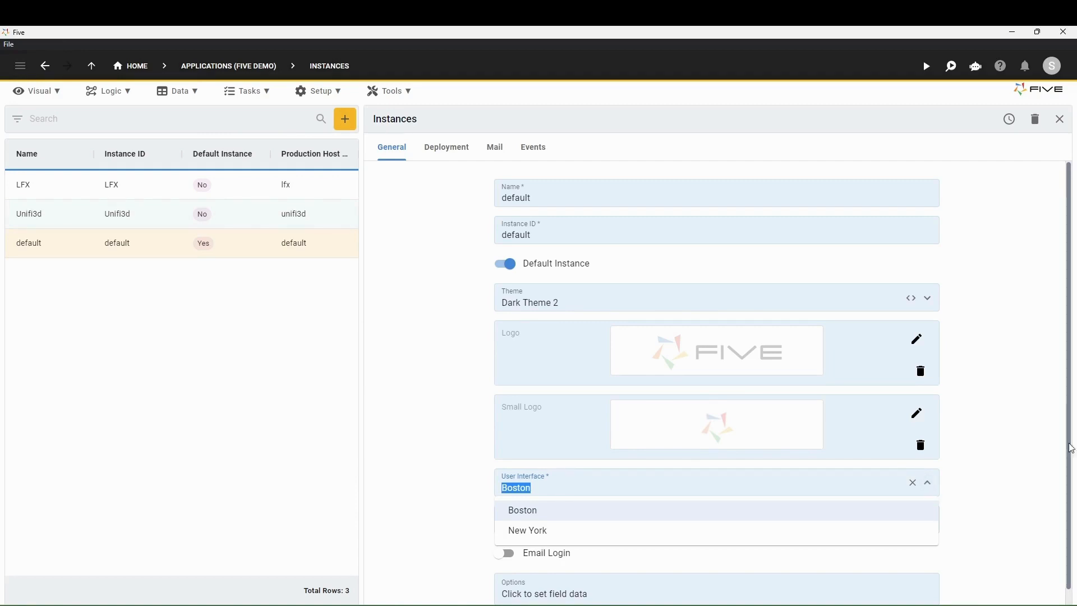
{"action": "left_click", "coordinate": [1055, 374]}
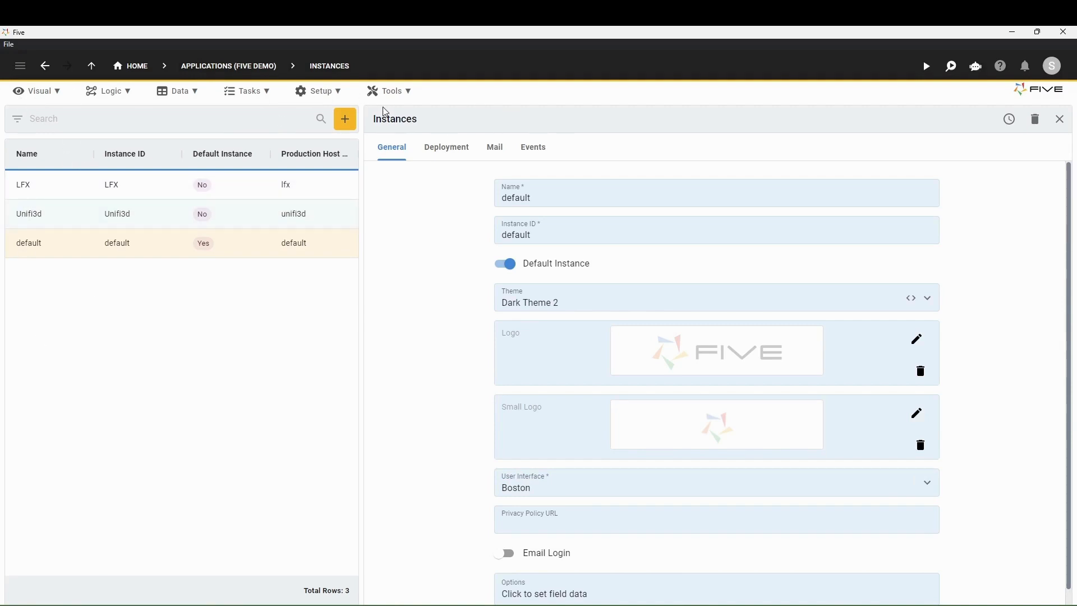
{"action": "scroll", "coordinate": [464, 364], "scroll_direction": "down", "scroll_amount": 1}
{"action": "scroll", "coordinate": [644, 343], "scroll_direction": "up", "scroll_amount": 1}
- Try to run the application with the instance open for editing, and leave the instance's edit mode
{"action": "left_click", "coordinate": [926, 66]}
{"action": "left_click", "coordinate": [602, 366]}
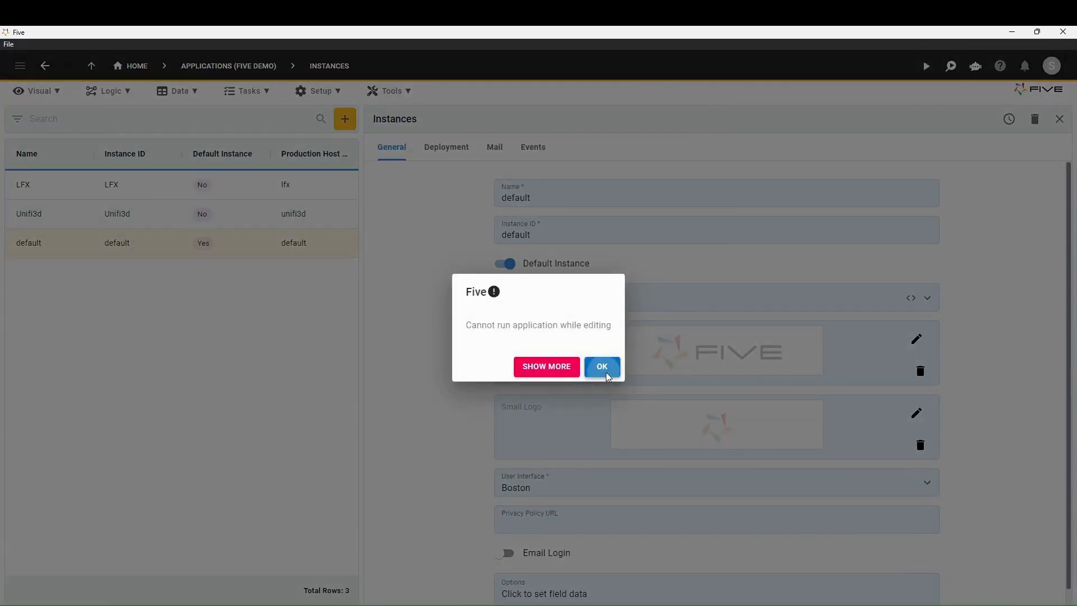
{"action": "left_click", "coordinate": [1055, 126]}
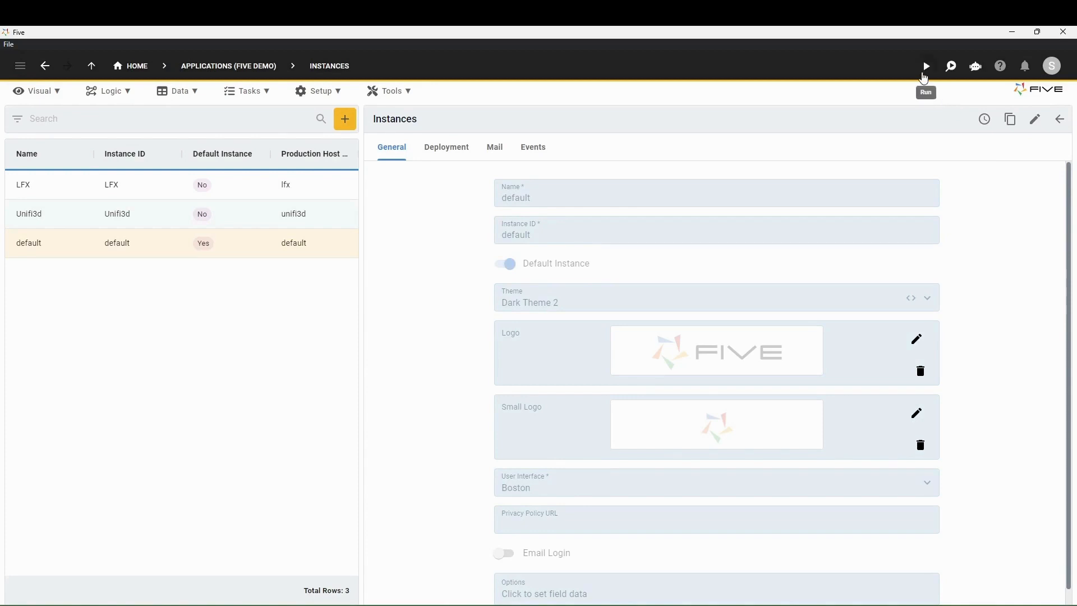
- Run the application, maximize its window and sign in as admin with the account password
{"action": "left_click", "coordinate": [926, 66]}
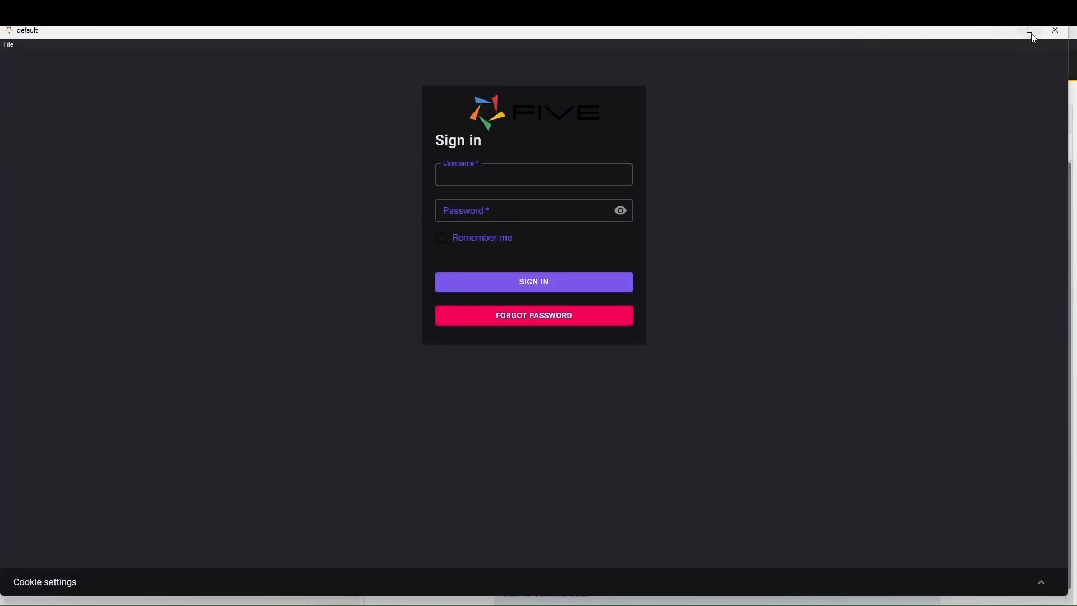
{"action": "left_click", "coordinate": [1032, 34]}
{"action": "type", "text": "admin"}
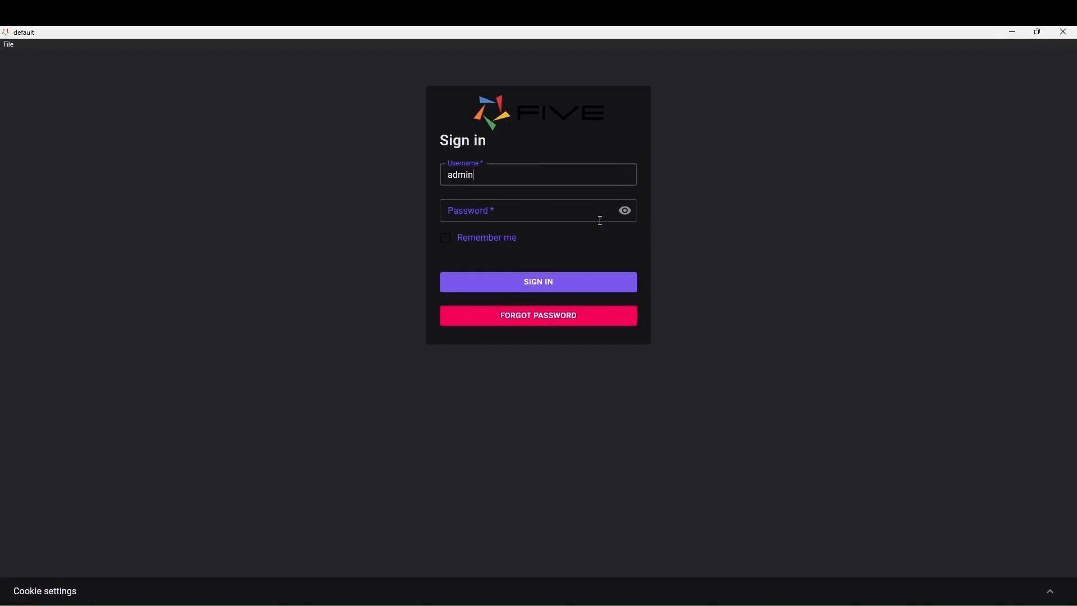
{"action": "key", "text": "Tab"}
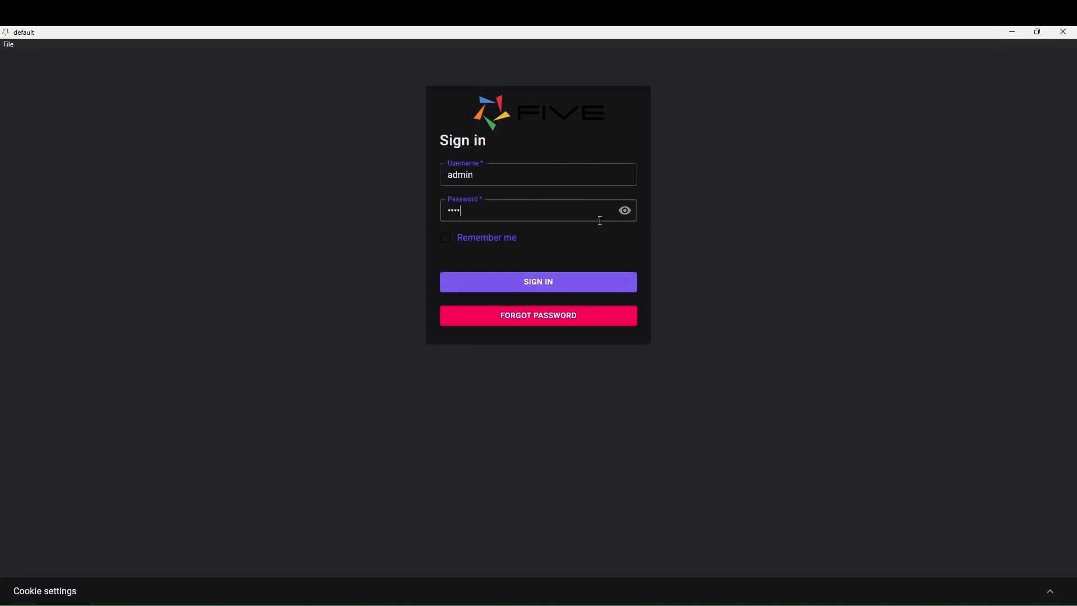
{"action": "key", "text": "Return"}
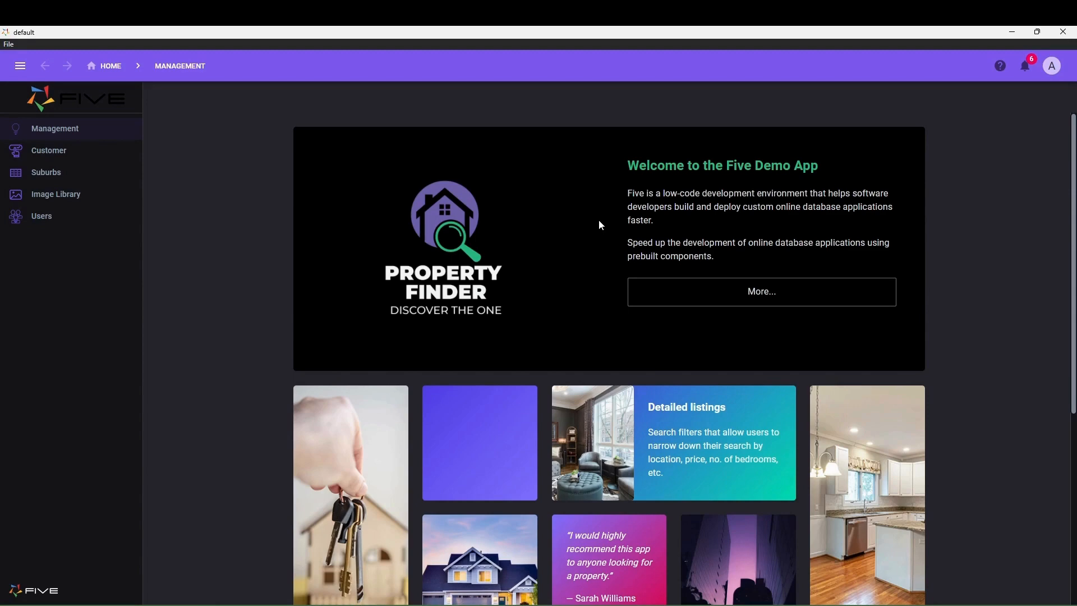
- Review the theme on the running application's home page and on the Dataset, Dashboard and Bookings pages under Management
{"action": "scroll", "coordinate": [598, 221], "scroll_direction": "down", "scroll_amount": 1}
{"action": "scroll", "coordinate": [598, 220], "scroll_direction": "up", "scroll_amount": 1}
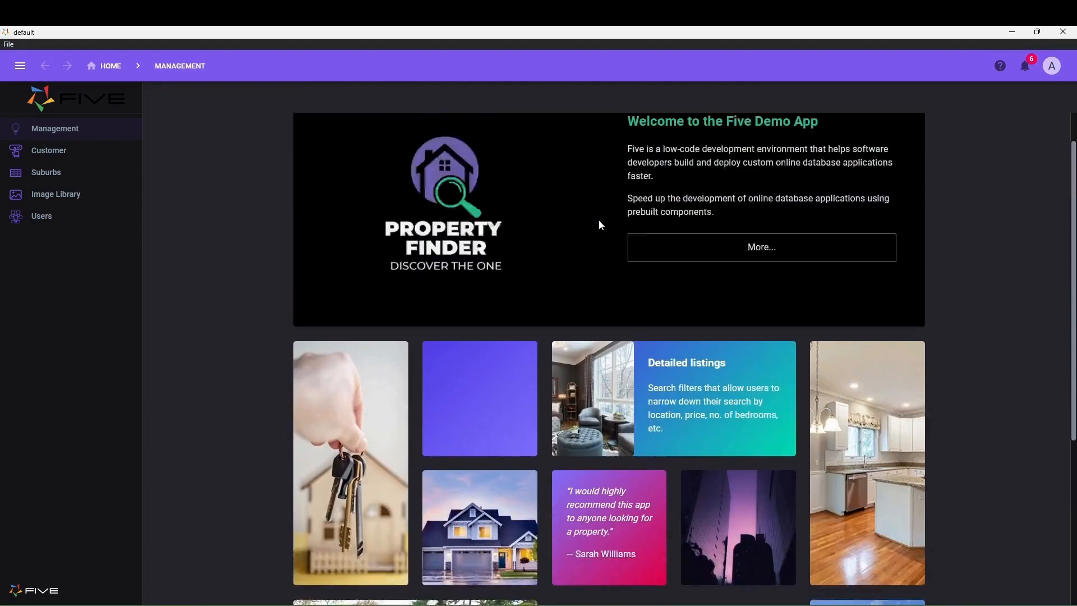
{"action": "left_click", "coordinate": [66, 136]}
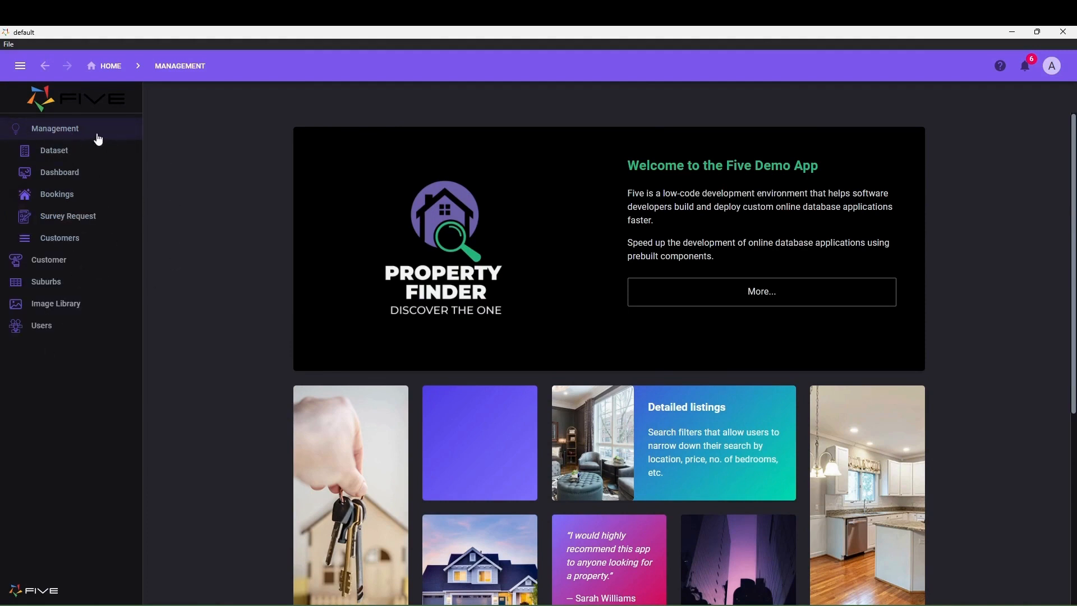
{"action": "left_click", "coordinate": [66, 157]}
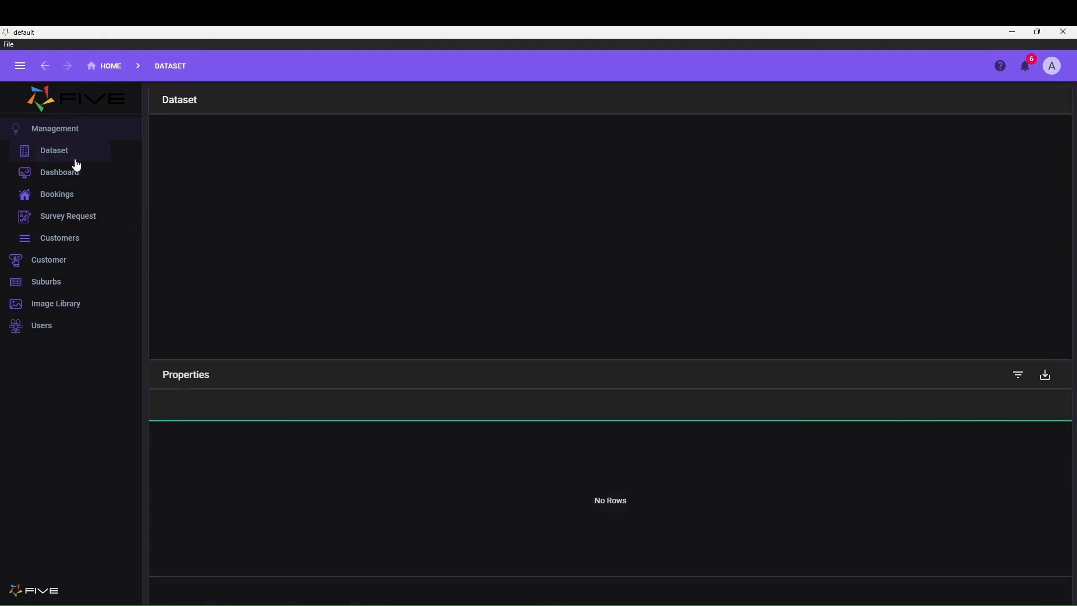
{"action": "left_click", "coordinate": [48, 178]}
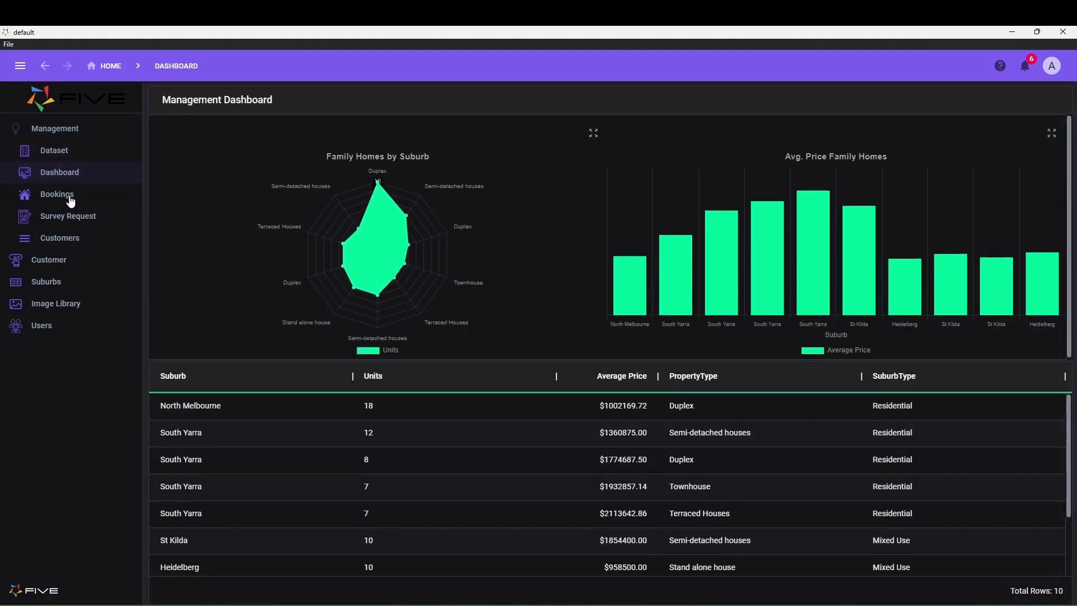
{"action": "left_click", "coordinate": [70, 201]}
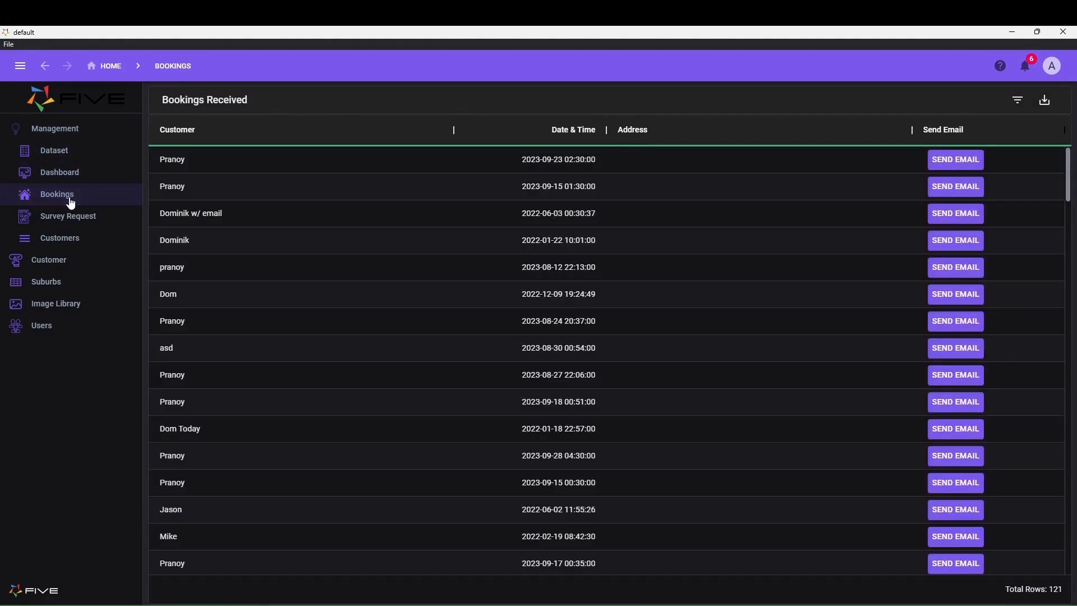
{"action": "left_click", "coordinate": [59, 172]}
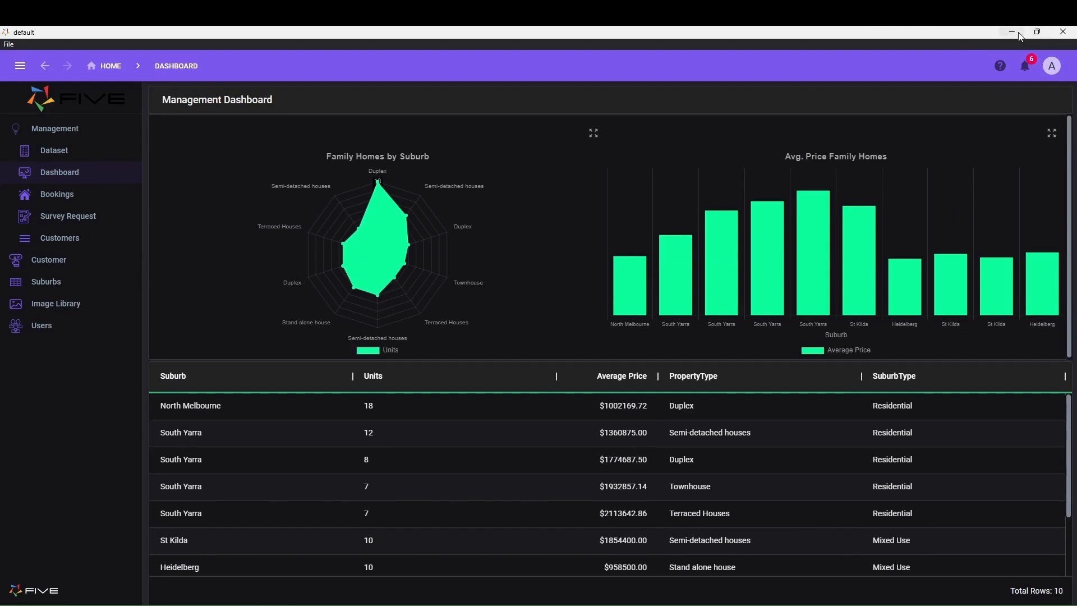
- Switch back to the Five window and open the application's list of themes
{"action": "mouse_move", "coordinate": [712, 603]}
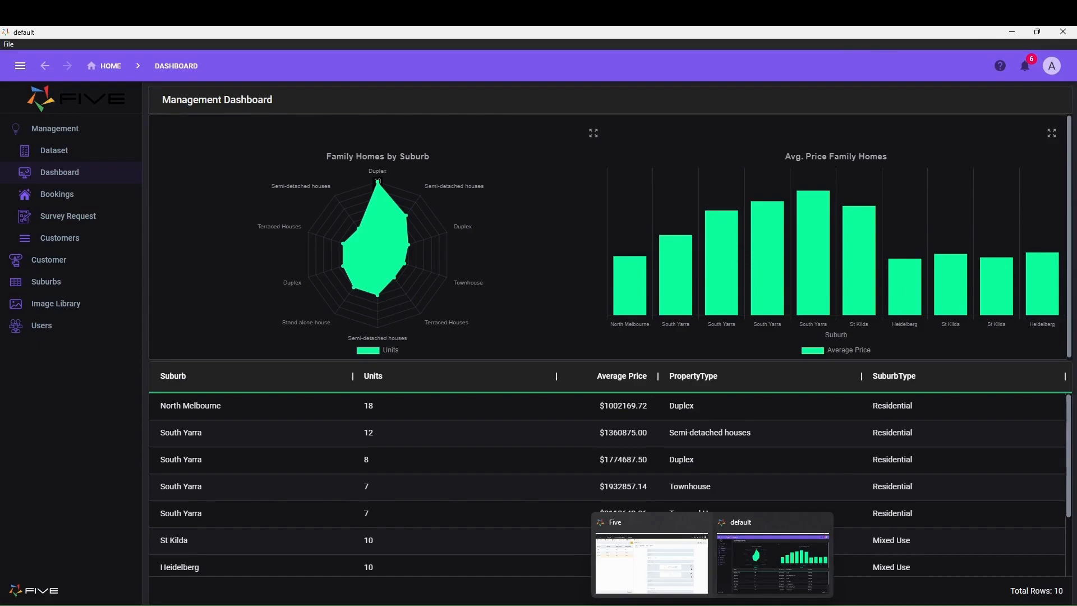
{"action": "left_click", "coordinate": [680, 571]}
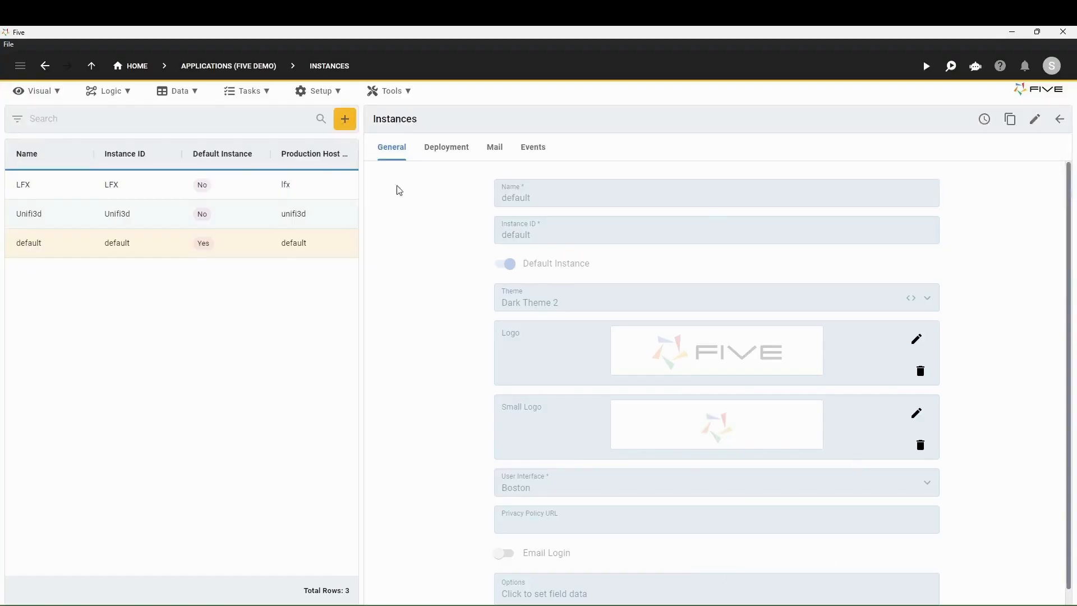
{"action": "left_click", "coordinate": [331, 98]}
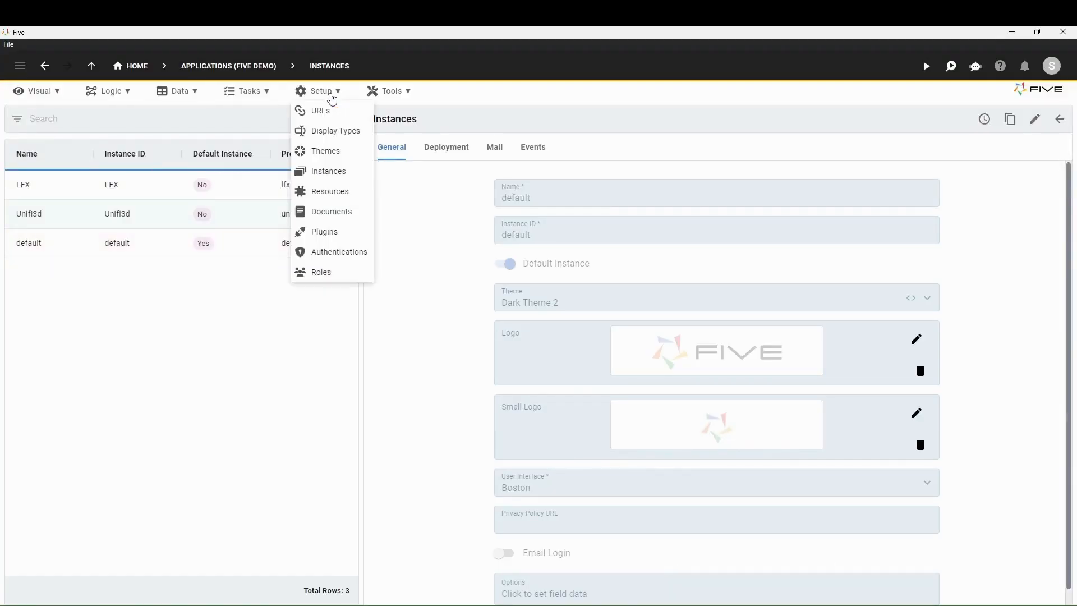
{"action": "left_click", "coordinate": [331, 155]}
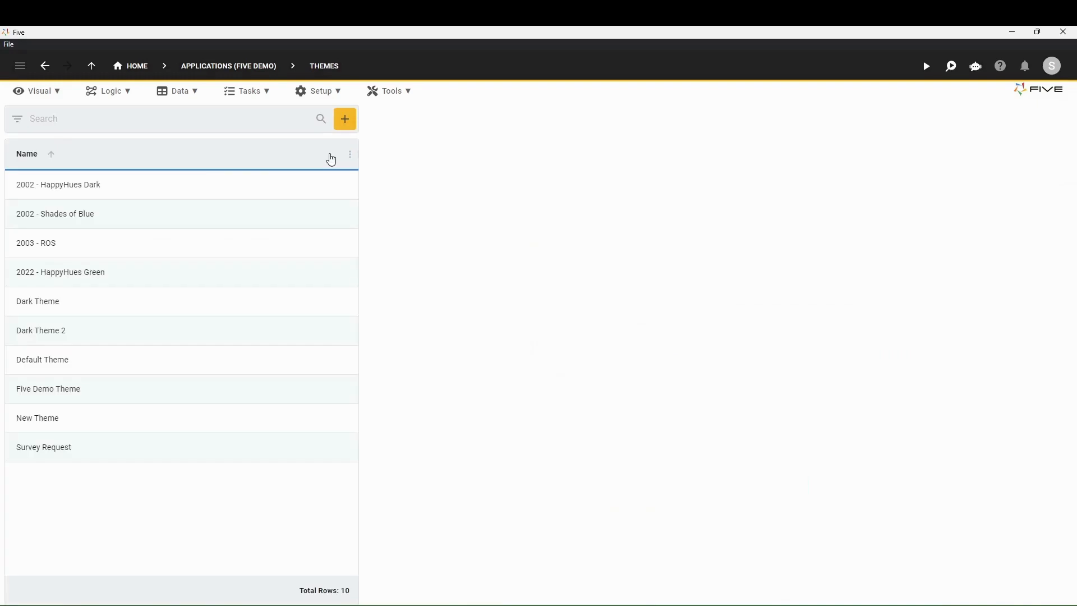